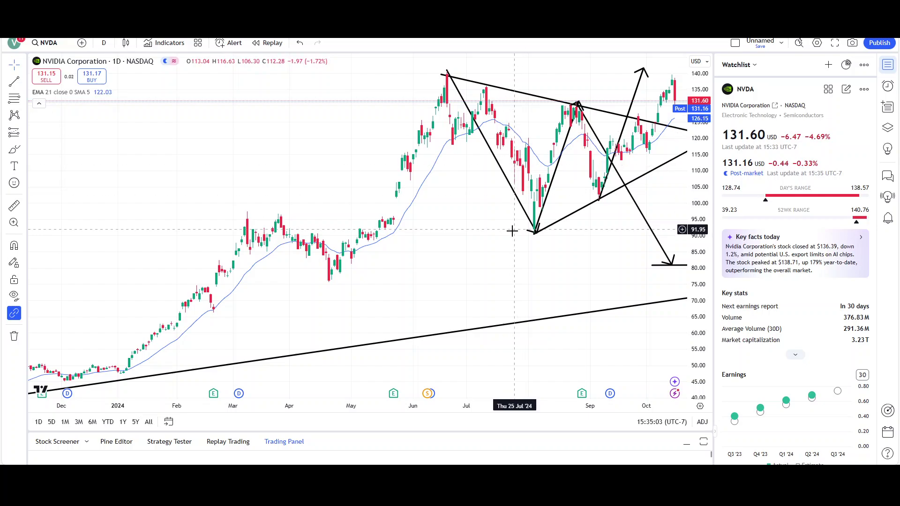
Pan the NVDA daily chart left to show future months and select the Vertical Line tool.
drag(558, 263, 431, 260)
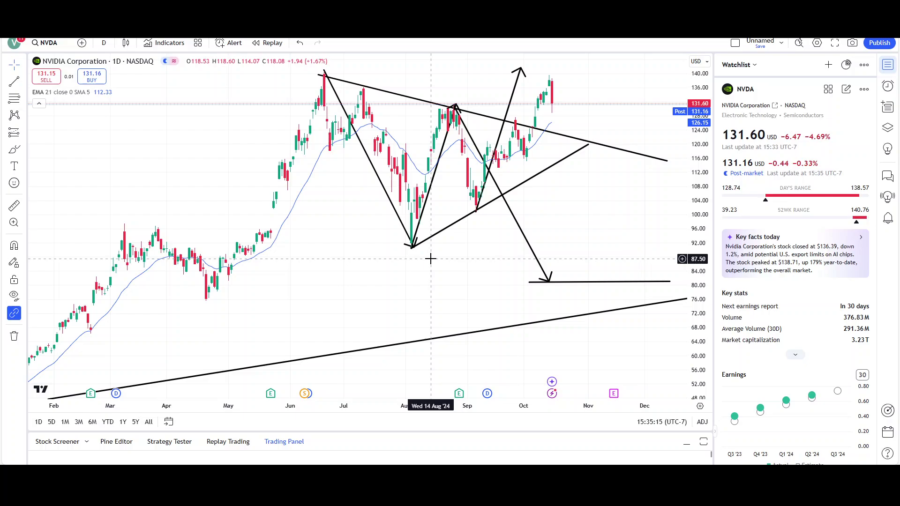
click(25, 84)
click(47, 224)
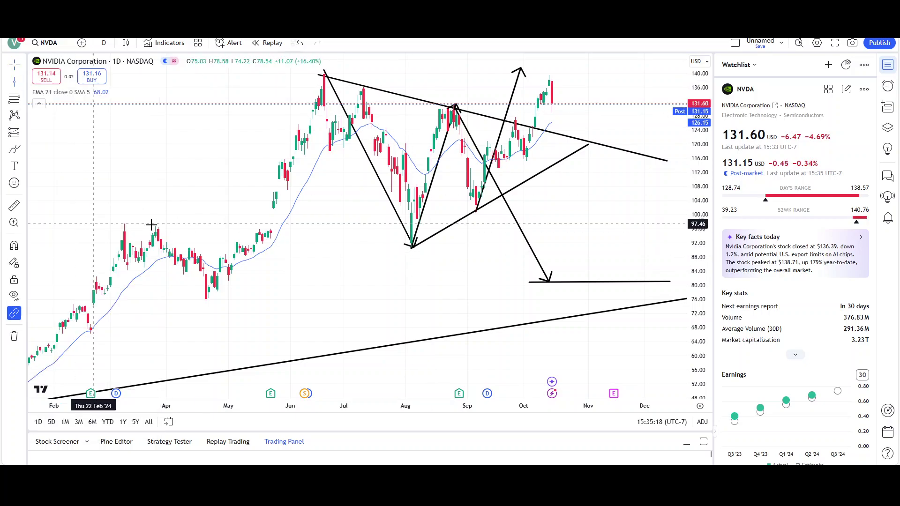
Place a vertical line at Tue 01 Oct '24 and adjust the price scale and view.
click(523, 254)
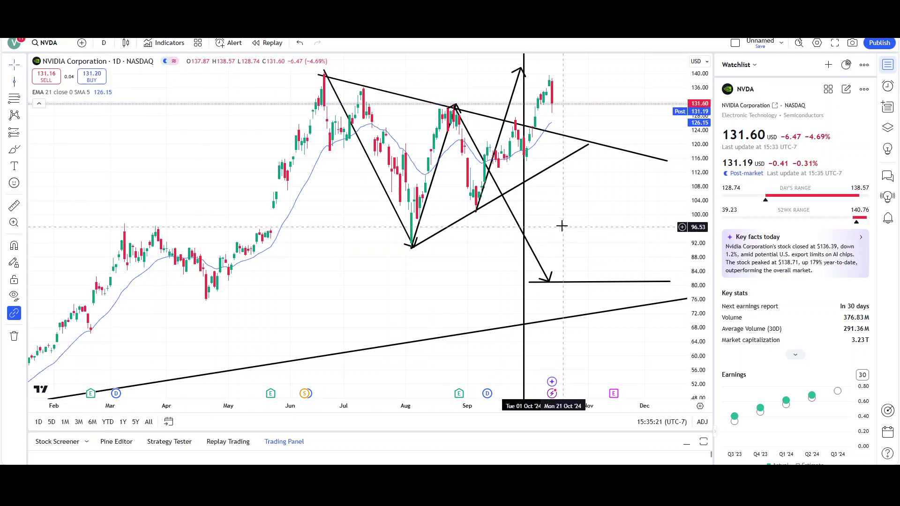
drag(699, 158, 699, 240)
drag(587, 198, 563, 221)
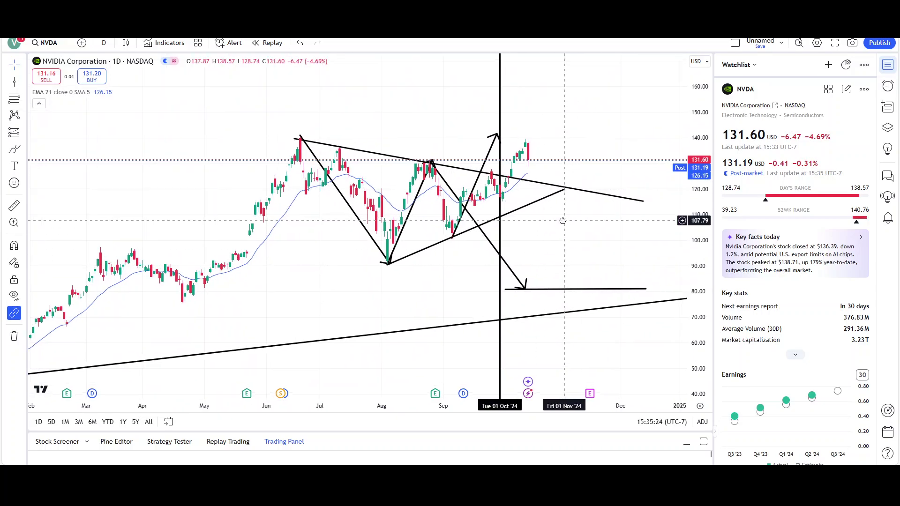
Delete the red freehand sketch, then draw and delete two trial red strokes from the arrow tip.
click(487, 168)
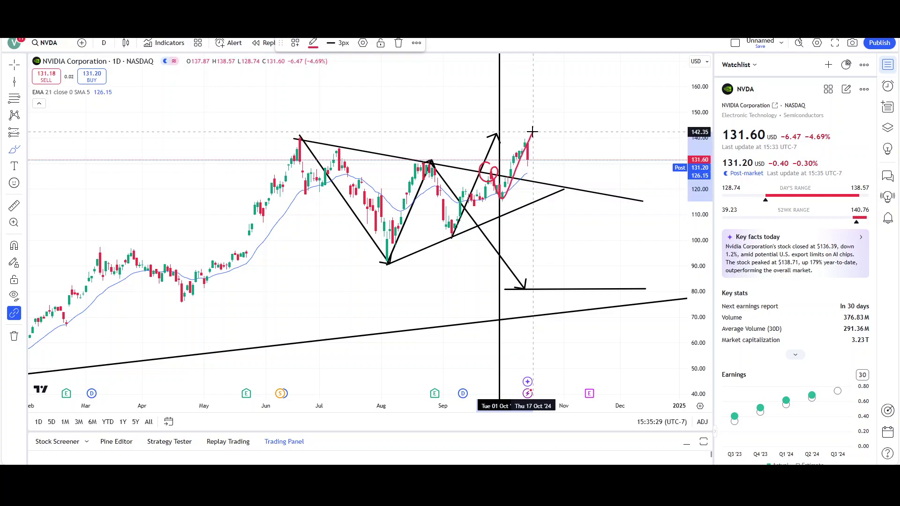
click(399, 42)
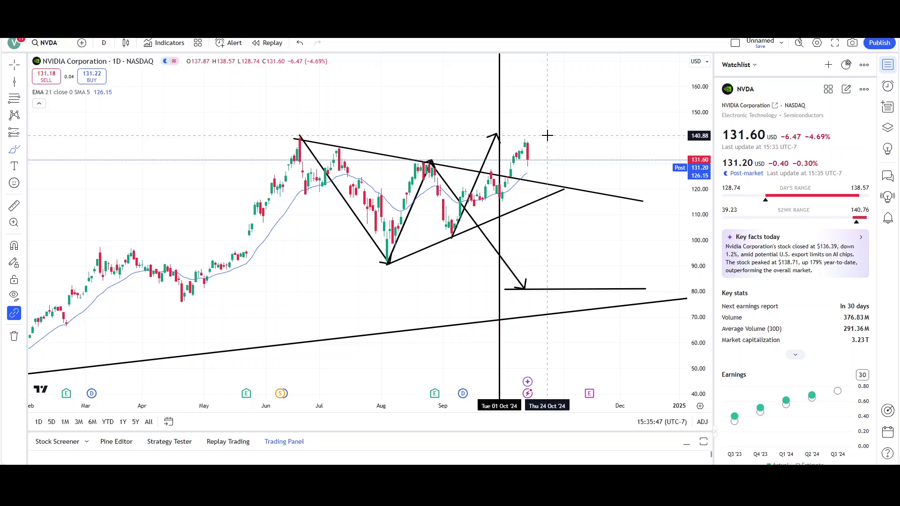
drag(489, 133, 547, 135)
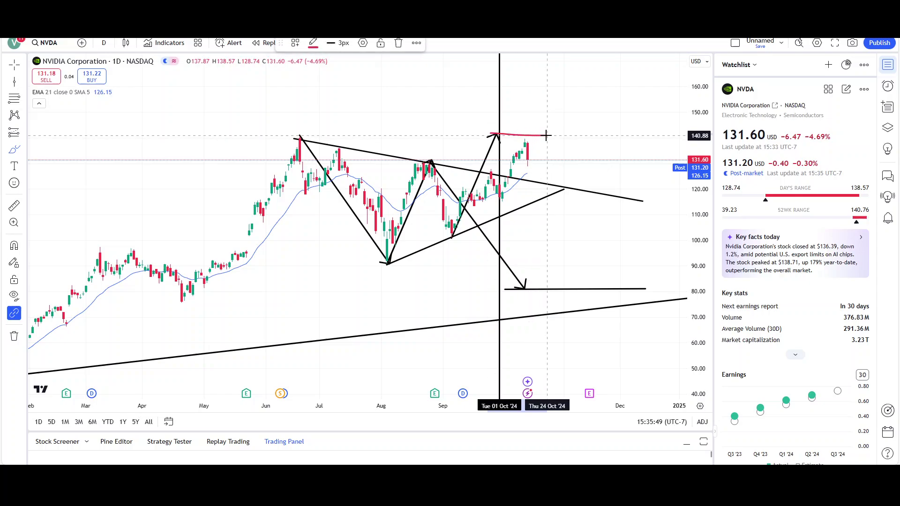
click(399, 44)
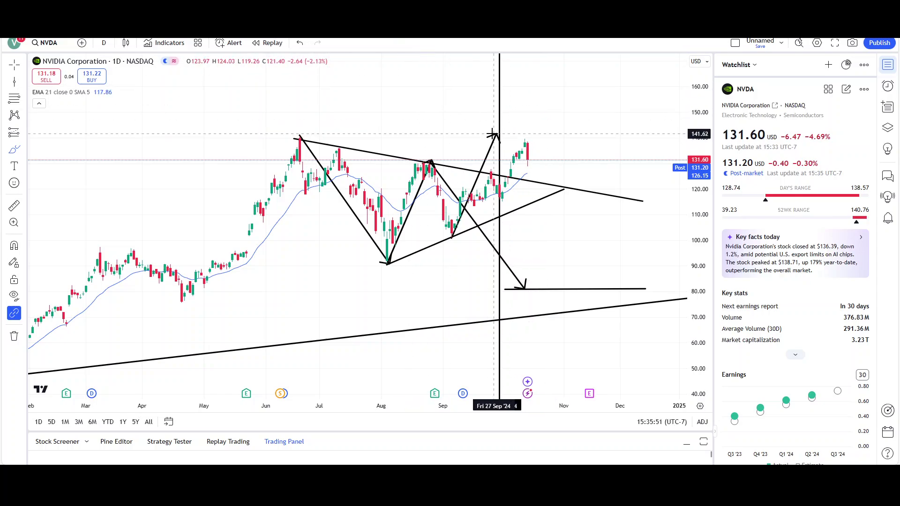
drag(492, 134, 560, 134)
click(400, 45)
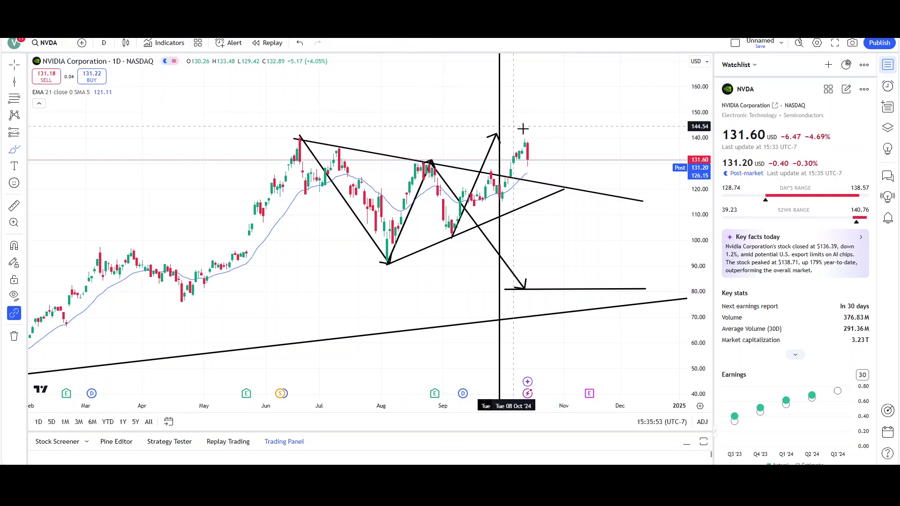
Return to the Cursor tool and stretch the price scale to reframe the chart.
scroll(521, 164, up, 3)
scroll(522, 176, down, 2)
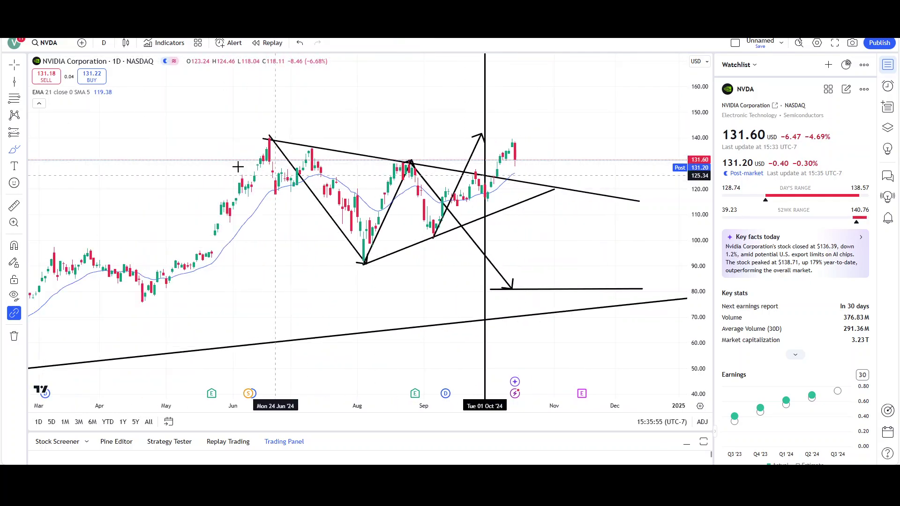
click(15, 66)
drag(473, 118, 487, 122)
drag(701, 242, 694, 64)
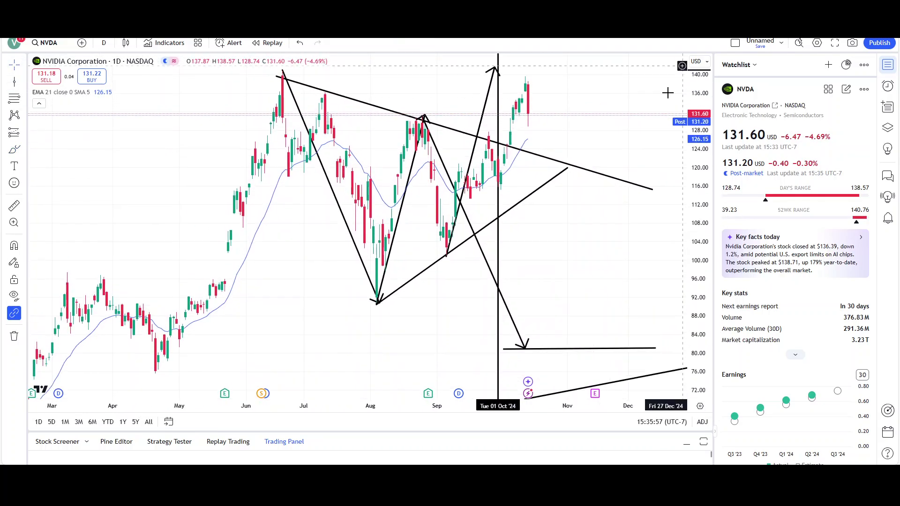
scroll(668, 92, up, 1)
Remove all drawings from the chart and zoom out.
right_click(572, 261)
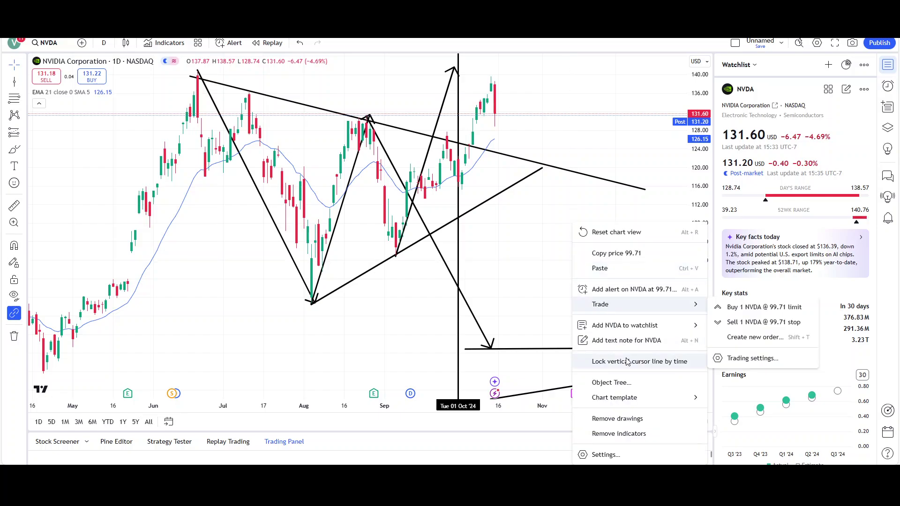
click(619, 417)
scroll(606, 358, down, 3)
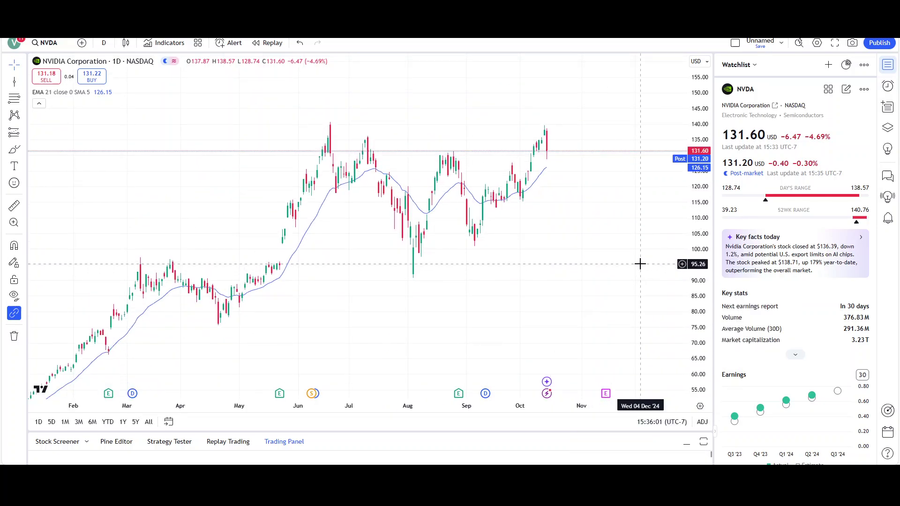
scroll(640, 276, down, 5)
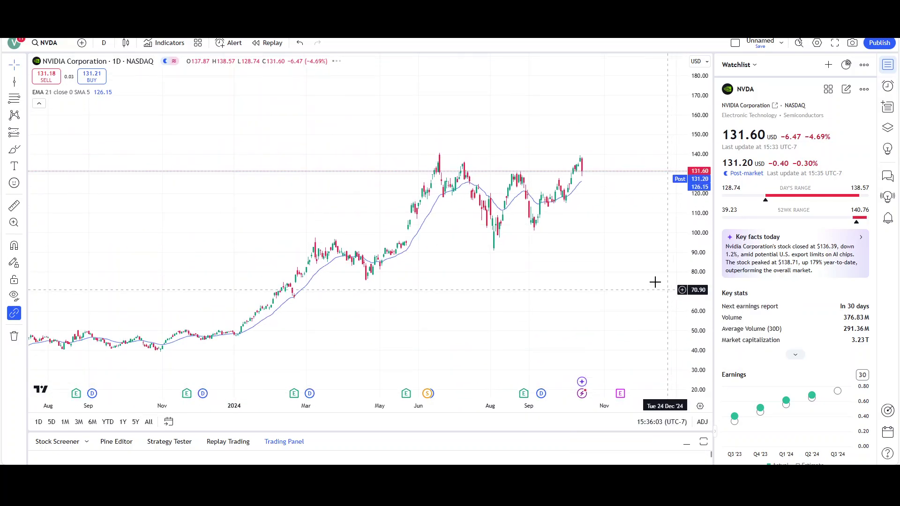
Draw a trend line from the early-January 2024 low to late December 2024.
click(14, 81)
click(57, 92)
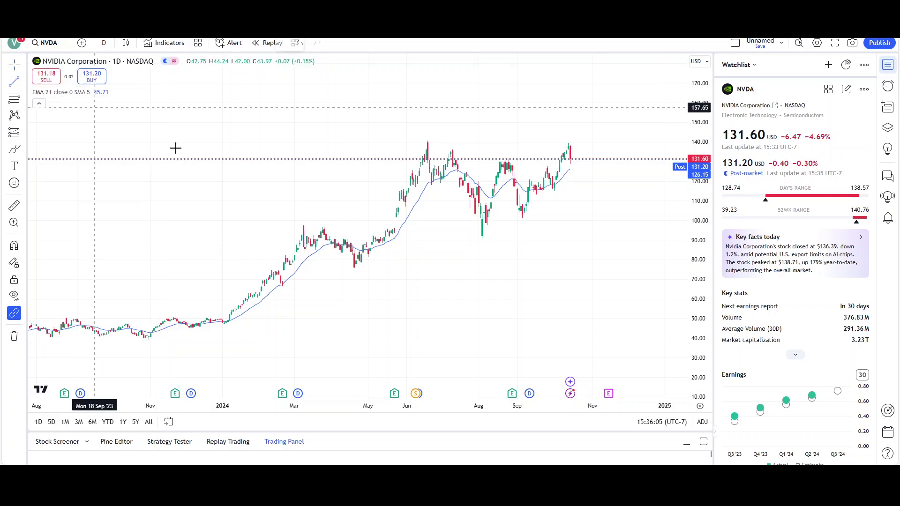
click(221, 322)
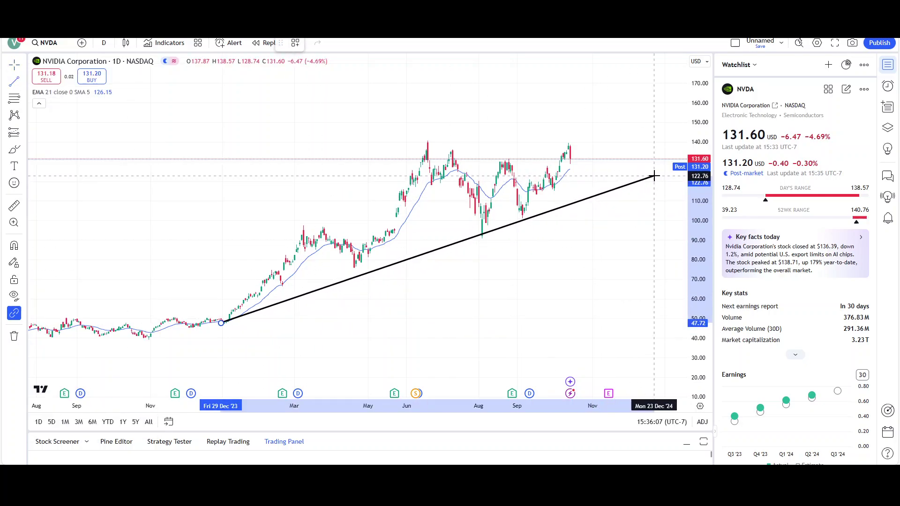
key(Escape)
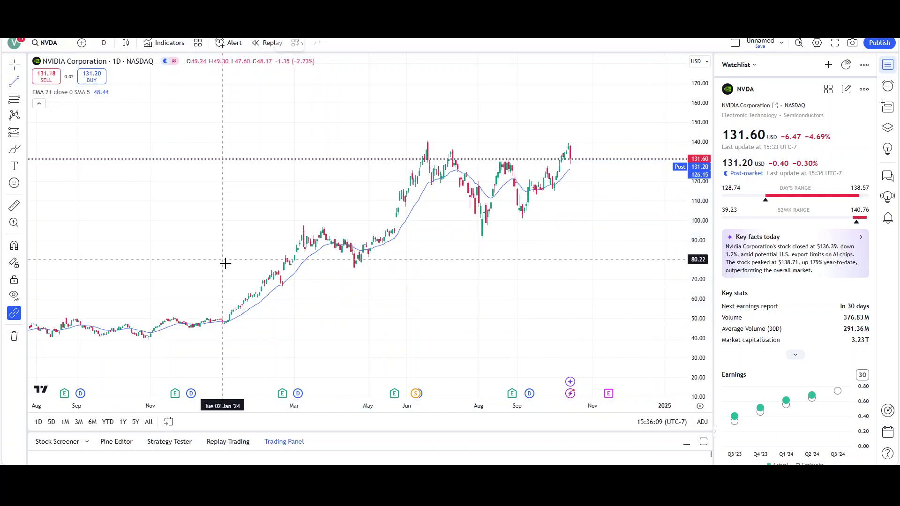
click(224, 323)
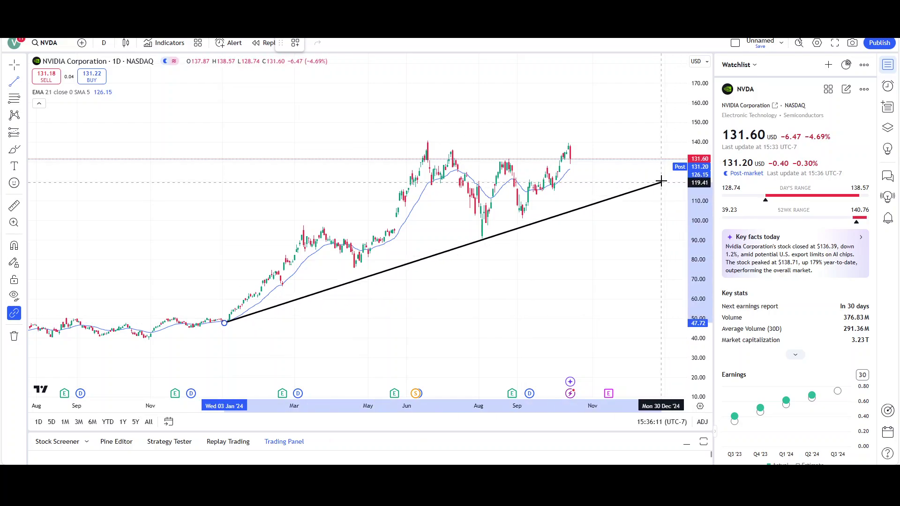
click(667, 167)
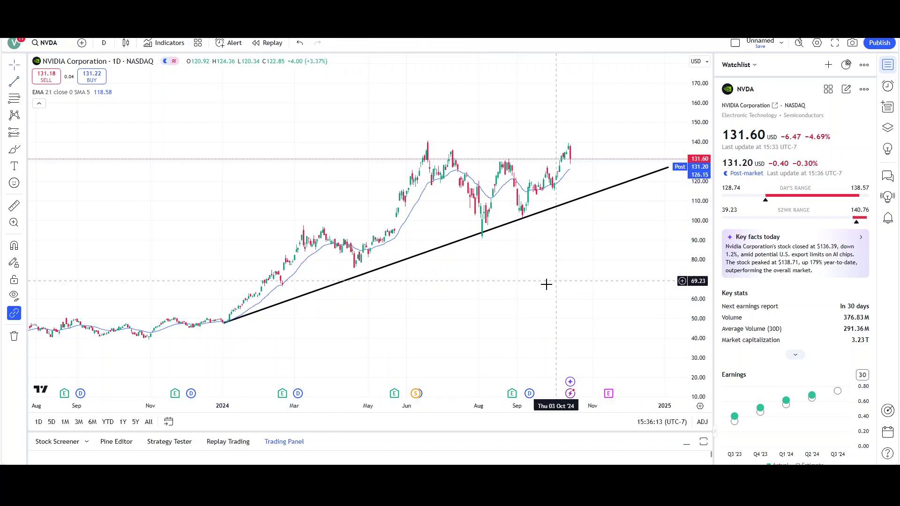
drag(546, 283, 468, 243)
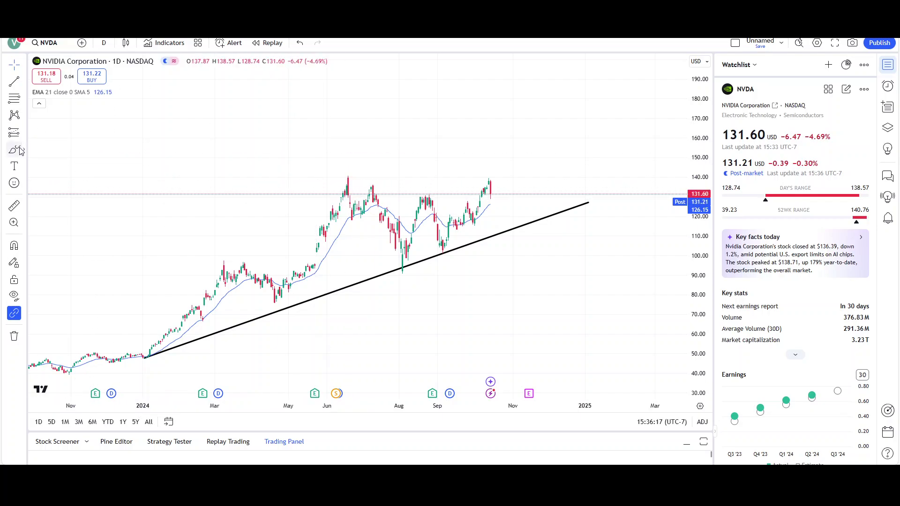
Draw and delete two trial red ellipses around the June–August peaks and latest bars.
mouse_move(362, 173)
mouse_down()
mouse_move(337, 184)
mouse_move(371, 180)
mouse_move(345, 178)
mouse_up()
click(399, 43)
drag(487, 176, 471, 179)
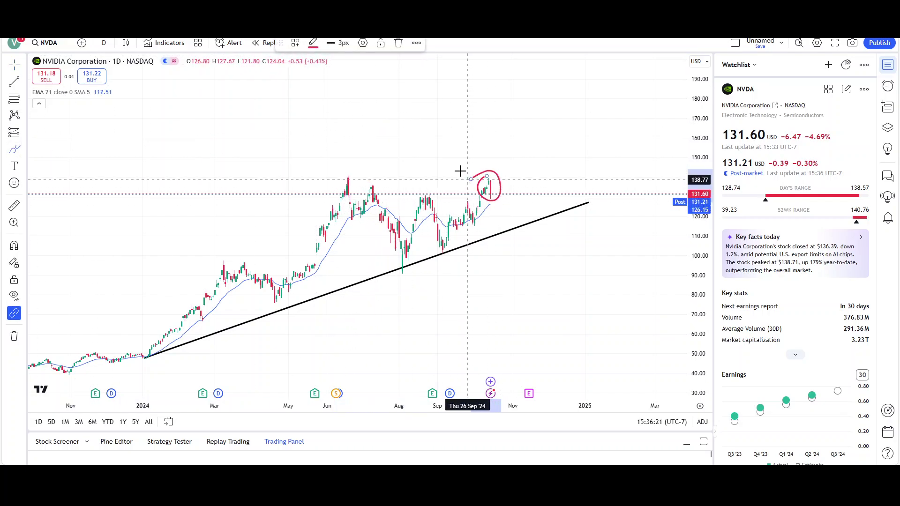
click(399, 43)
Add a horizontal resistance line at 139.96 and reframe the chart.
click(22, 82)
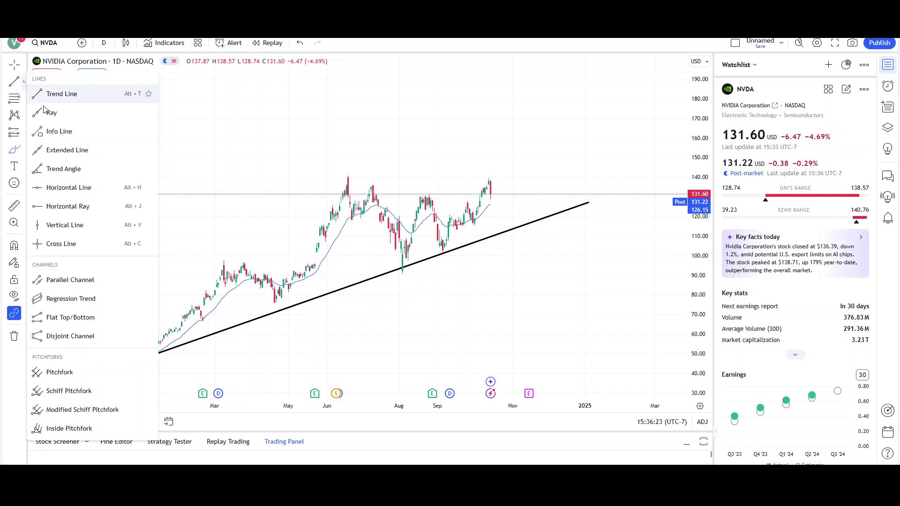
click(51, 185)
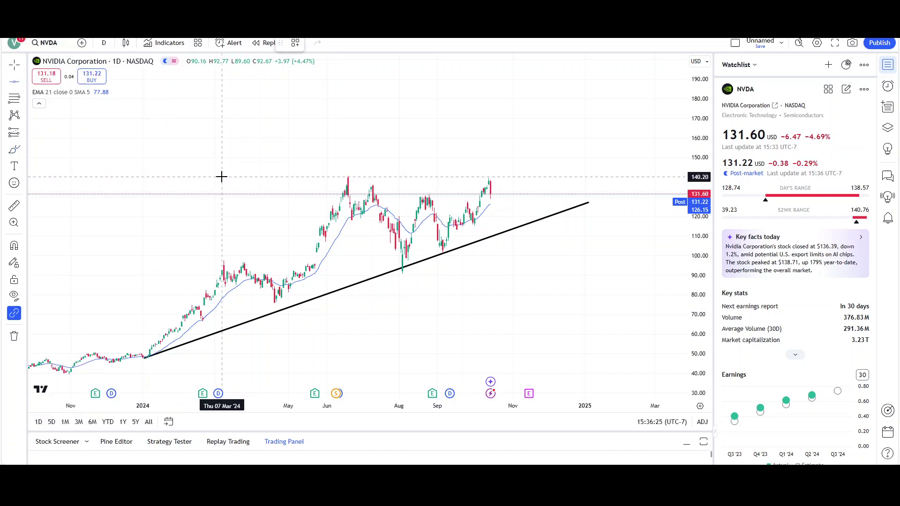
click(221, 176)
scroll(550, 305, down, 6)
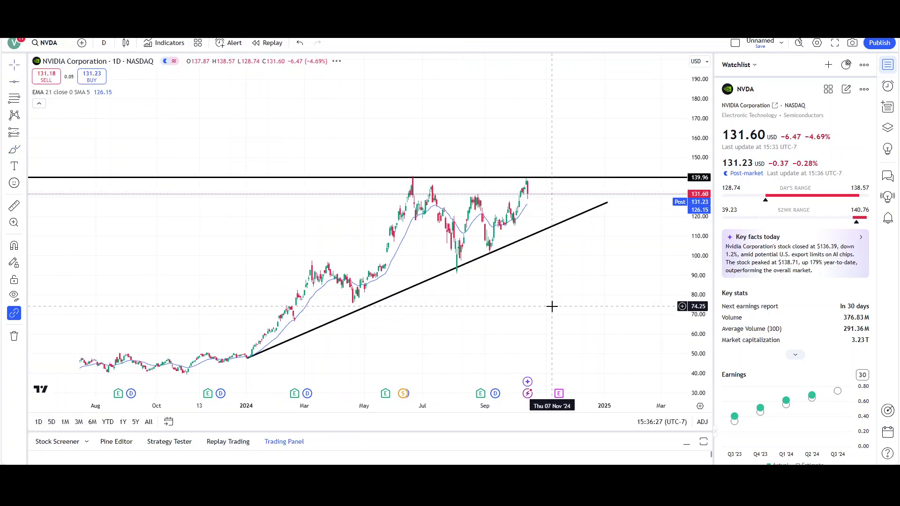
scroll(609, 312, up, 6)
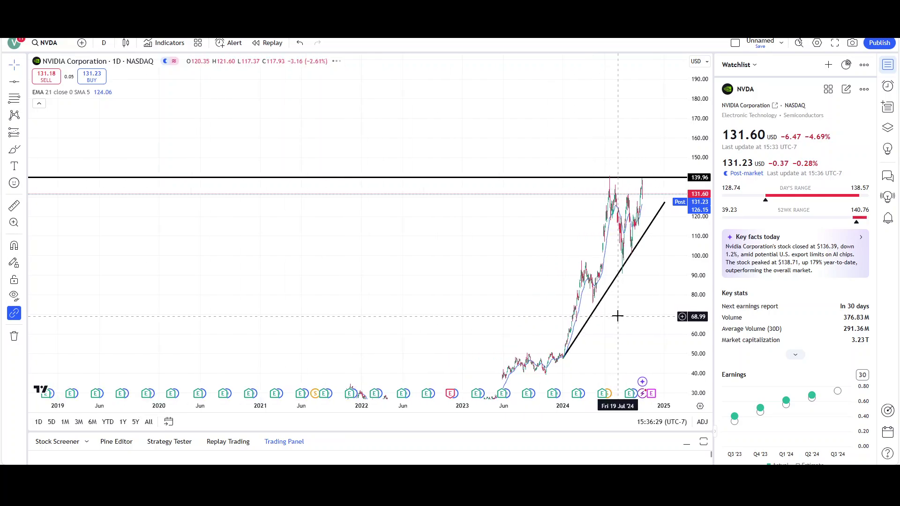
drag(478, 308, 534, 315)
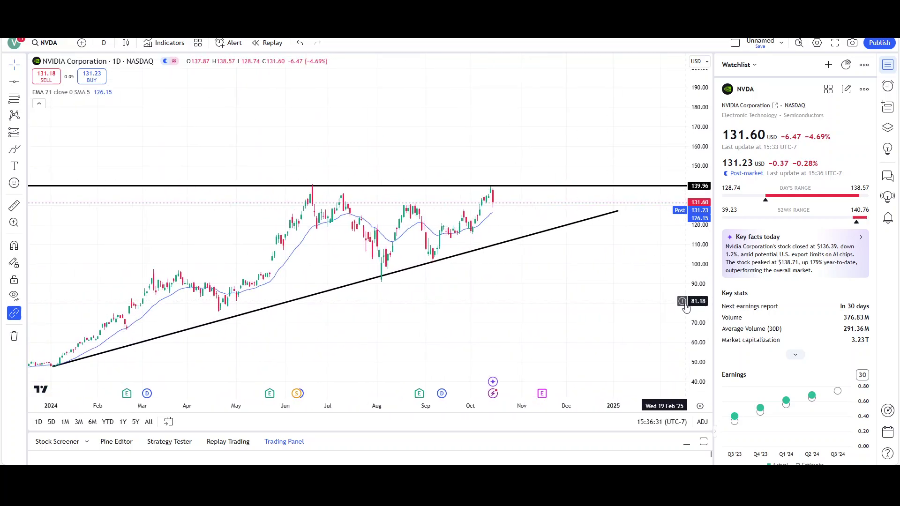
drag(699, 305, 699, 139)
drag(643, 269, 598, 292)
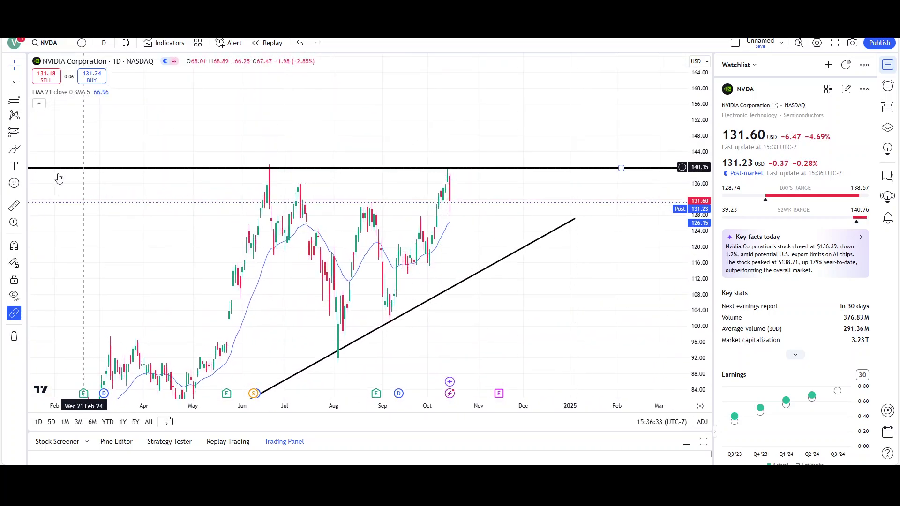
Sketch a red freehand curve below the rising trendline with the Brush.
click(14, 149)
scroll(570, 292, down, 5)
drag(701, 218, 699, 363)
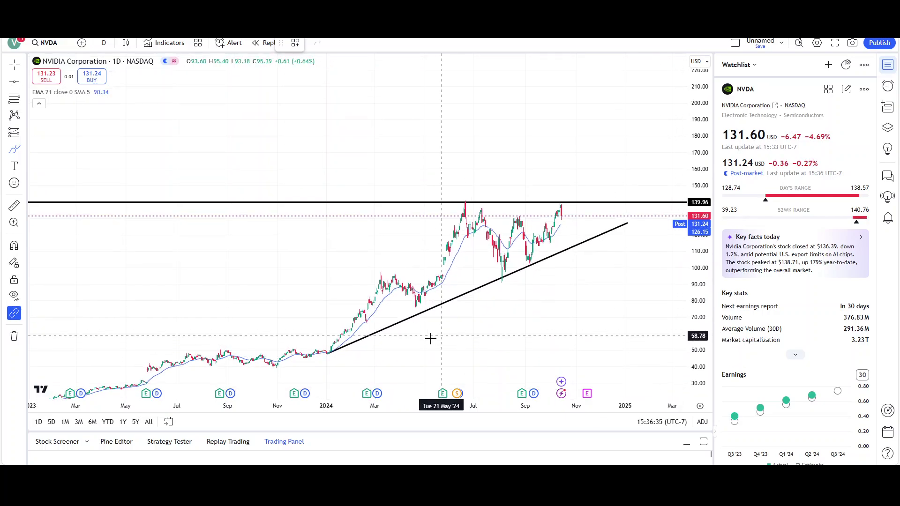
mouse_move(411, 340)
mouse_down()
mouse_move(593, 242)
mouse_move(579, 313)
mouse_up()
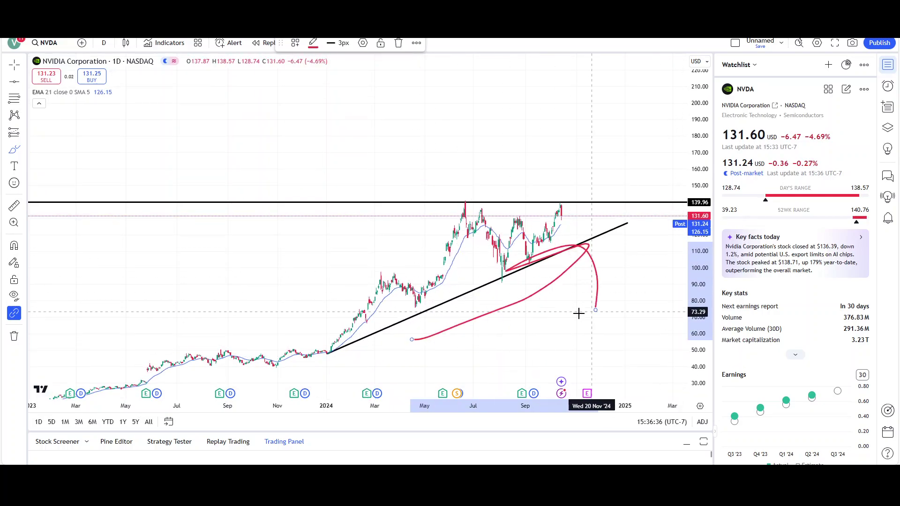
Delete the red brush stroke, zoom into recent months, then sketch and delete another red path.
click(398, 42)
scroll(463, 242, up, 2)
scroll(463, 242, up, 3)
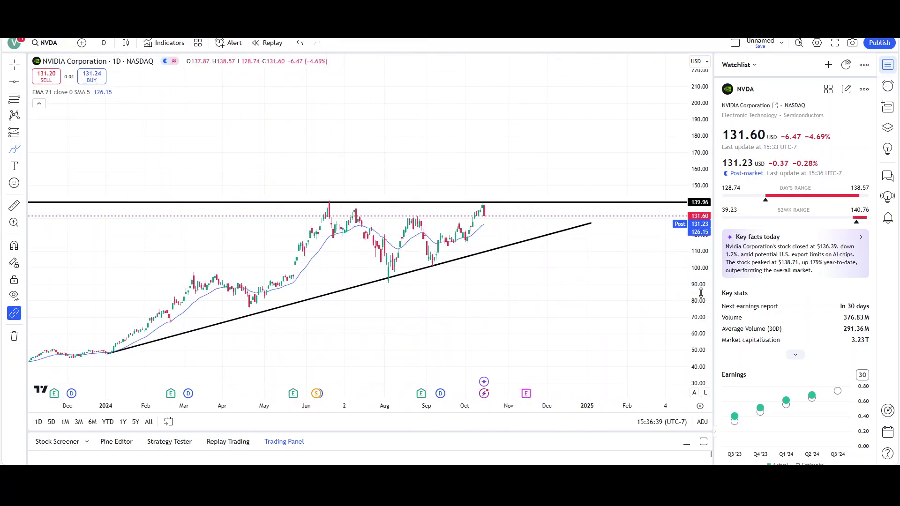
scroll(488, 277, up, 2)
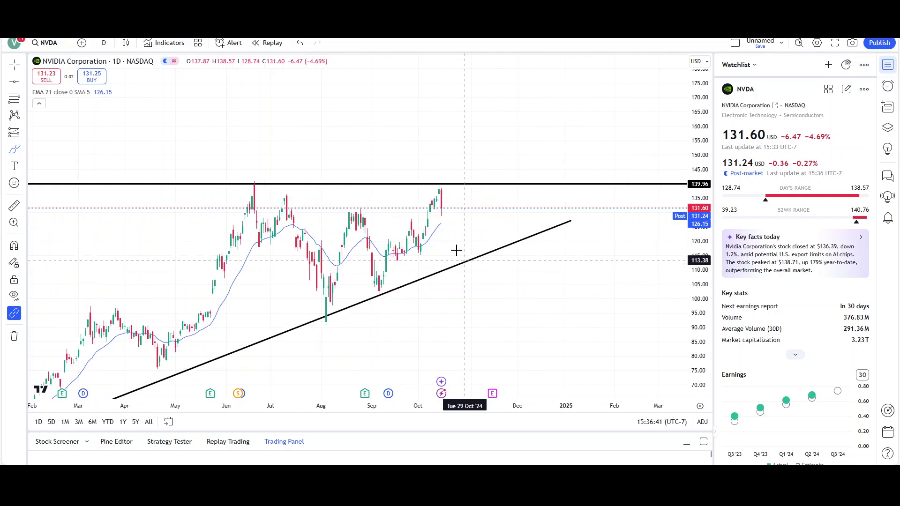
mouse_move(437, 184)
mouse_down()
mouse_move(449, 224)
mouse_move(494, 120)
mouse_move(527, 133)
mouse_up()
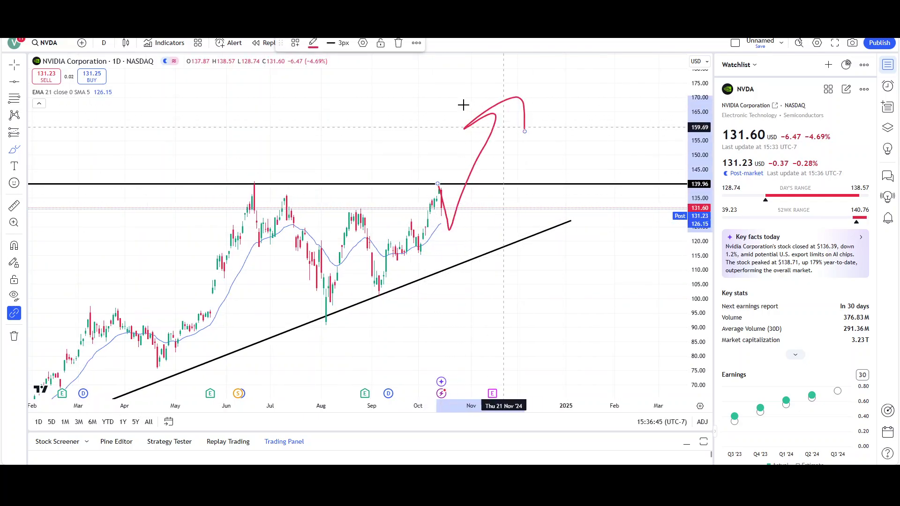
click(398, 42)
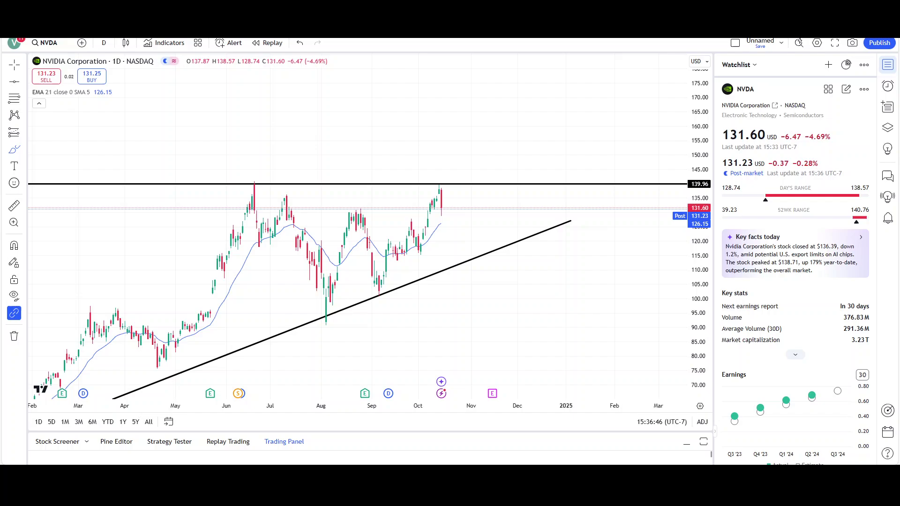
Draw trend lines from the August and September lows, then delete the middle one.
click(25, 83)
click(57, 97)
click(326, 325)
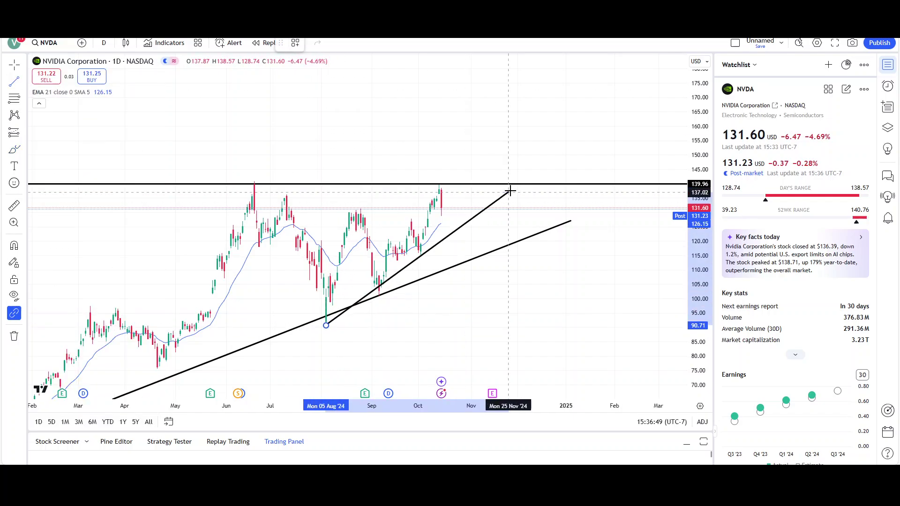
click(542, 190)
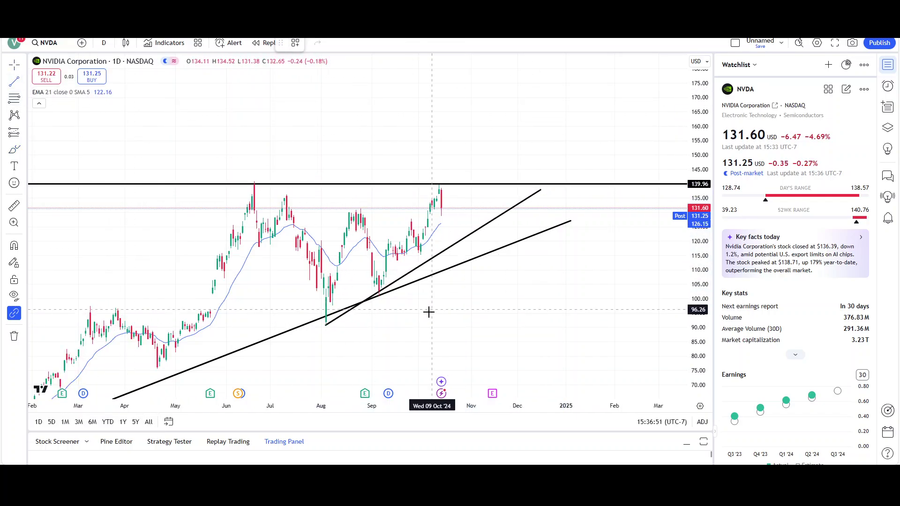
click(379, 297)
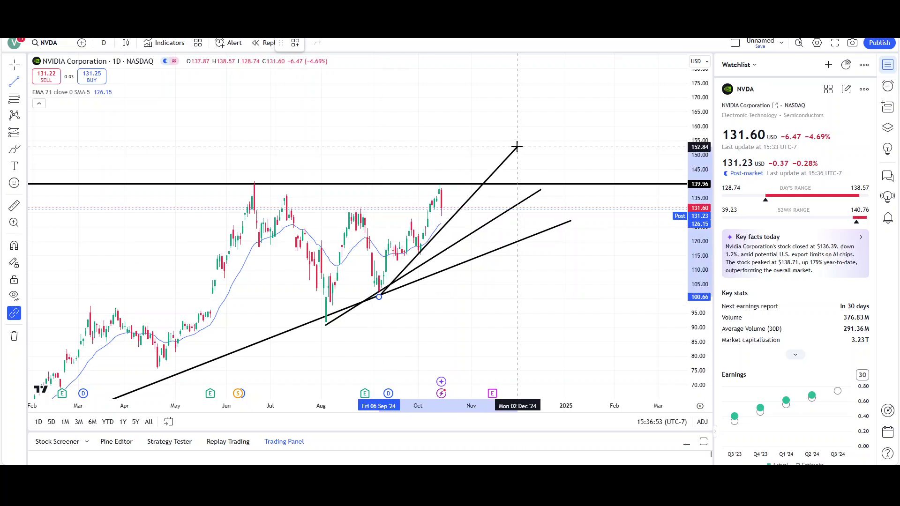
click(517, 147)
click(493, 224)
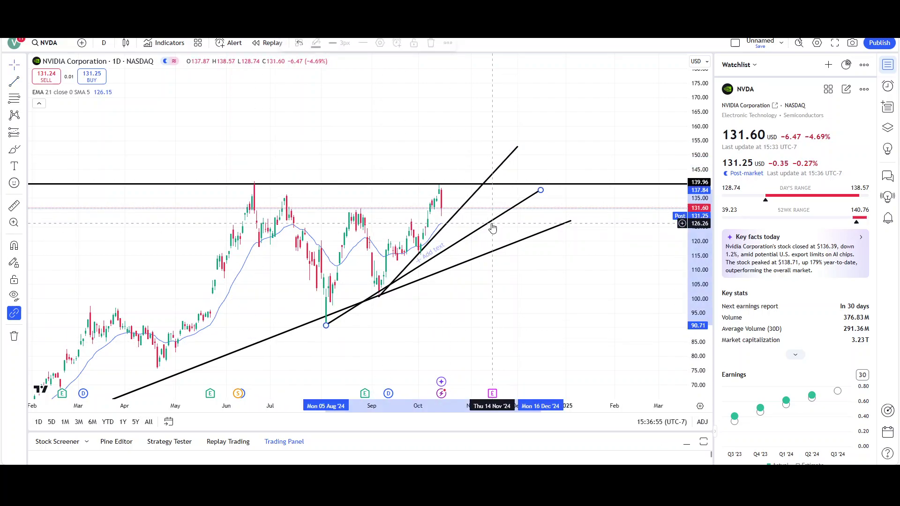
click(430, 48)
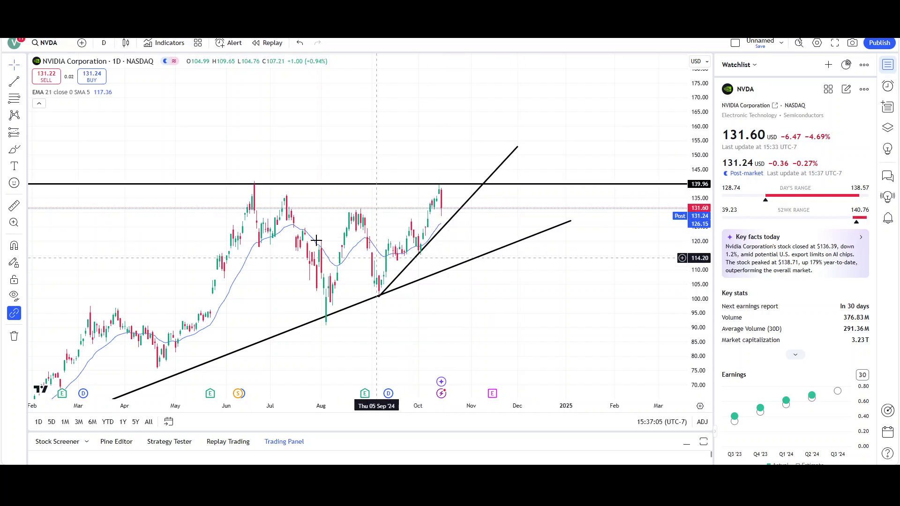
Draw an arrow from the August low to the August high.
click(23, 153)
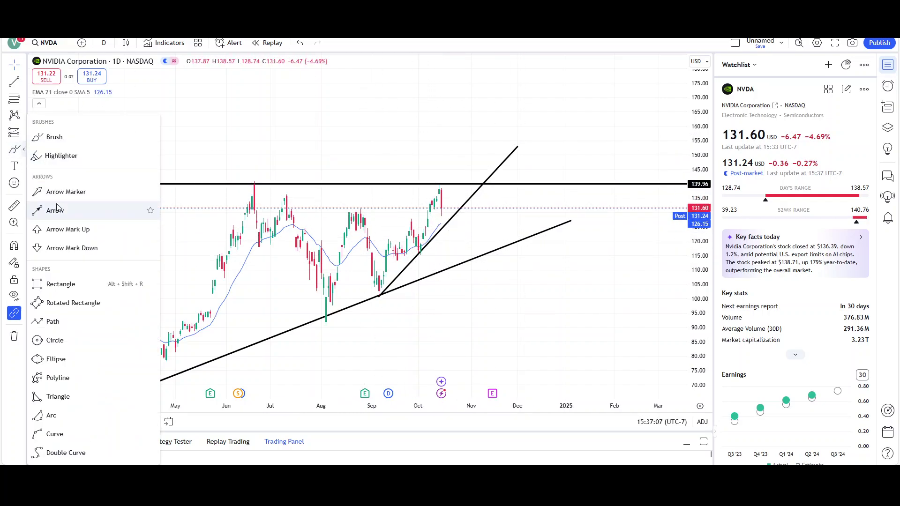
click(52, 210)
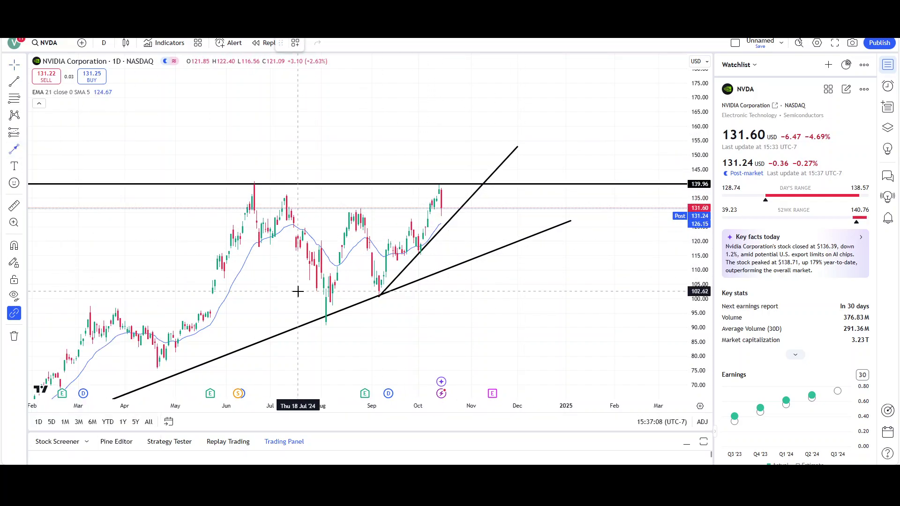
click(324, 325)
click(360, 208)
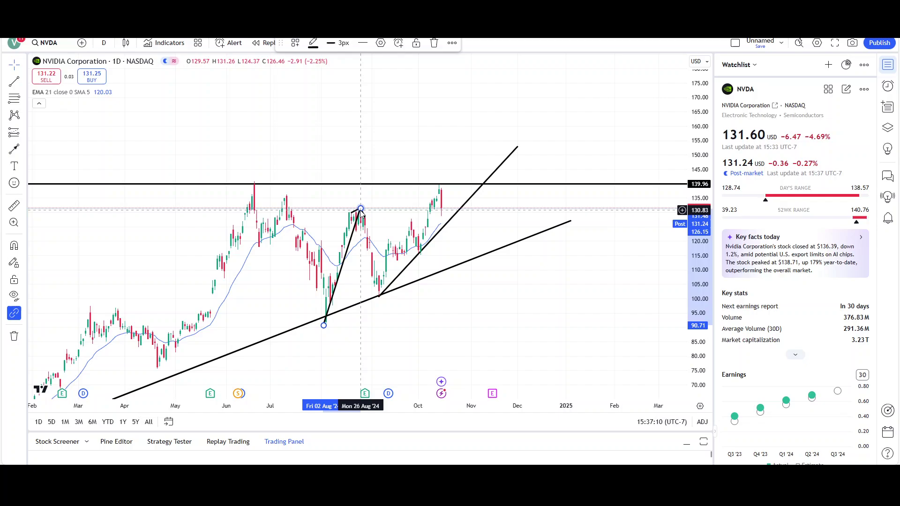
Clone the arrow onto the September low and nudge the 139.96 resistance line slightly lower.
right_click(353, 237)
click(375, 315)
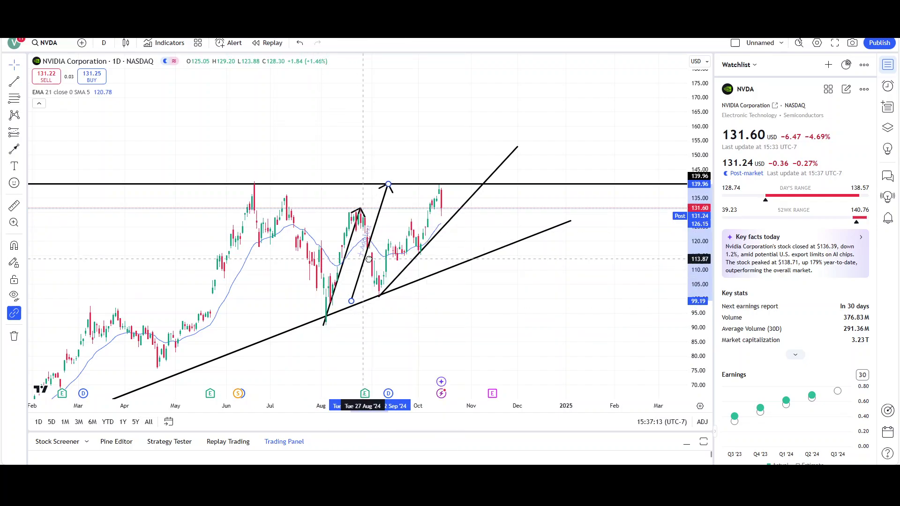
drag(369, 259, 396, 254)
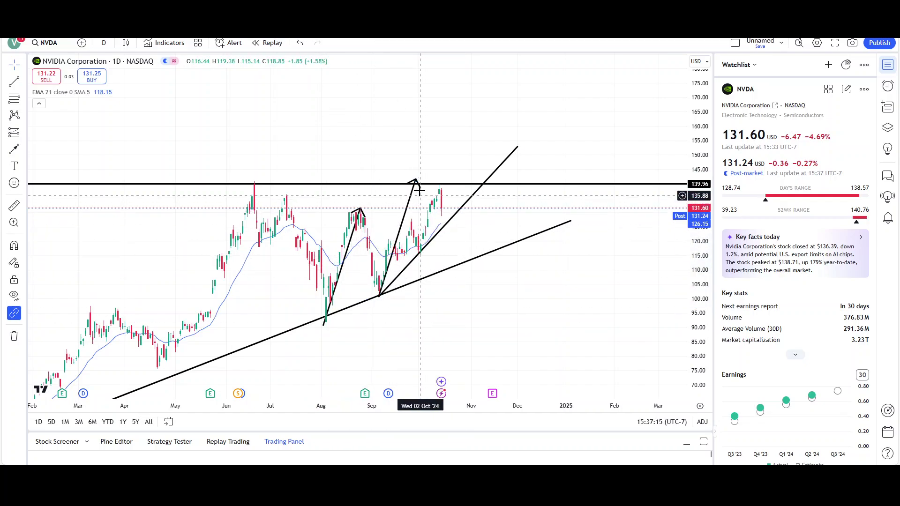
click(405, 185)
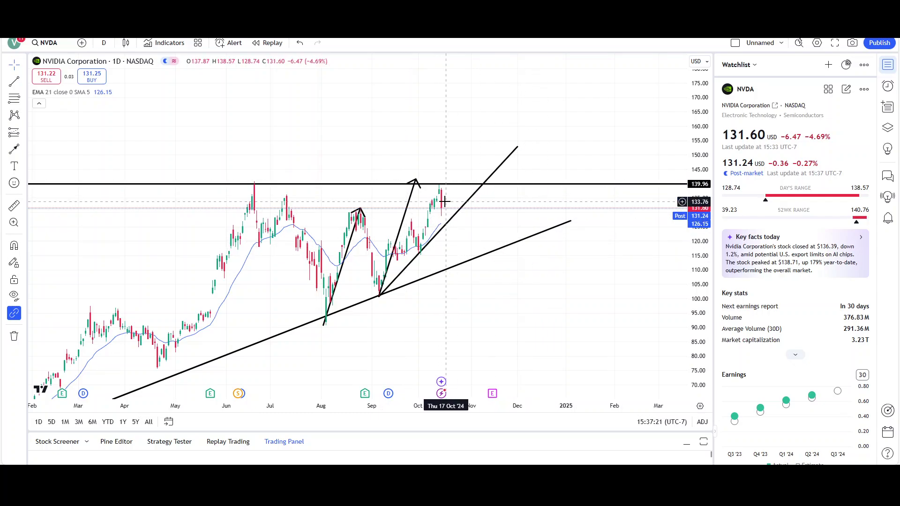
drag(441, 184, 442, 185)
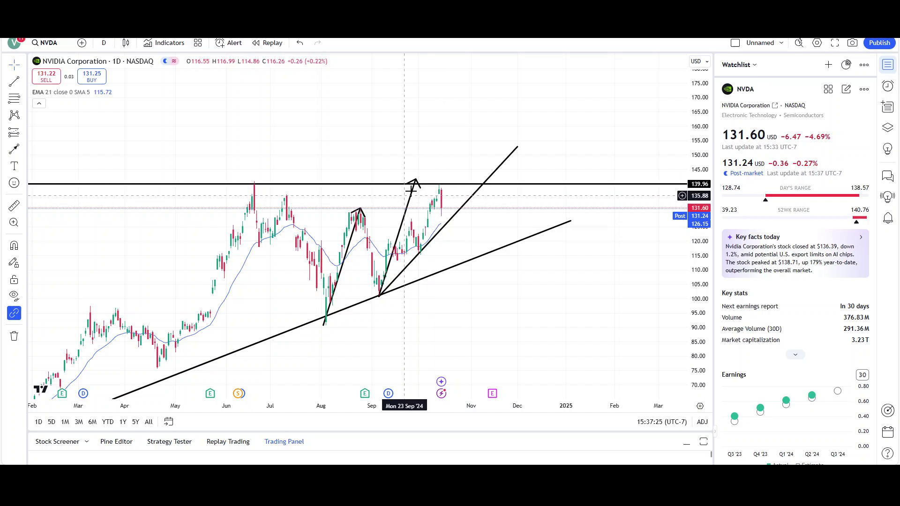
click(23, 152)
click(39, 137)
drag(439, 187, 473, 267)
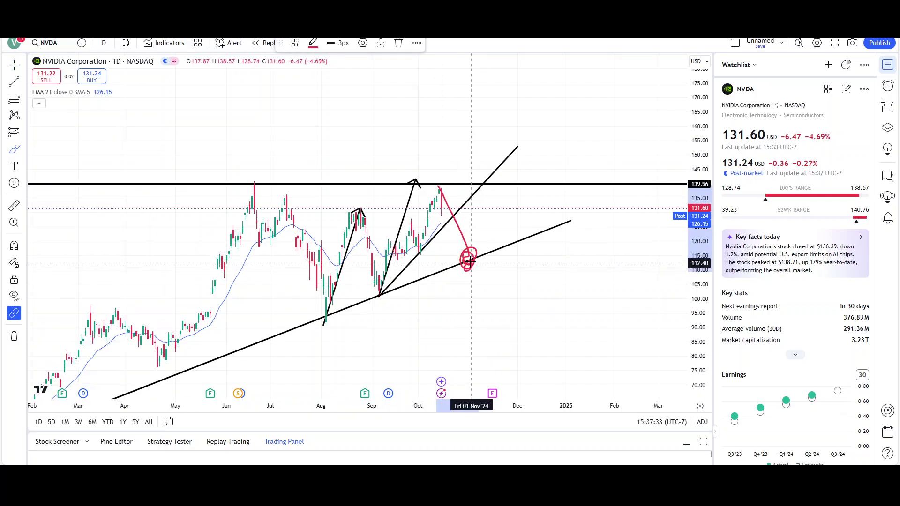
click(398, 43)
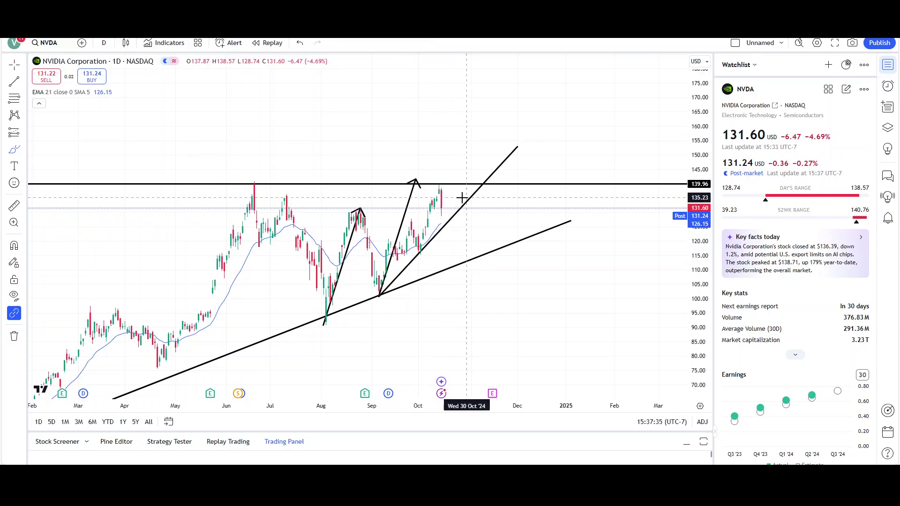
drag(457, 214, 474, 213)
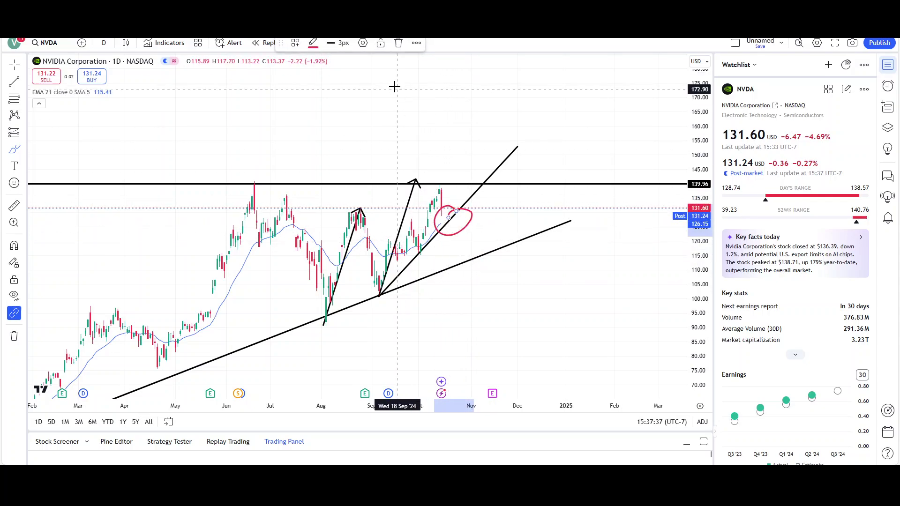
click(399, 43)
drag(449, 254, 463, 246)
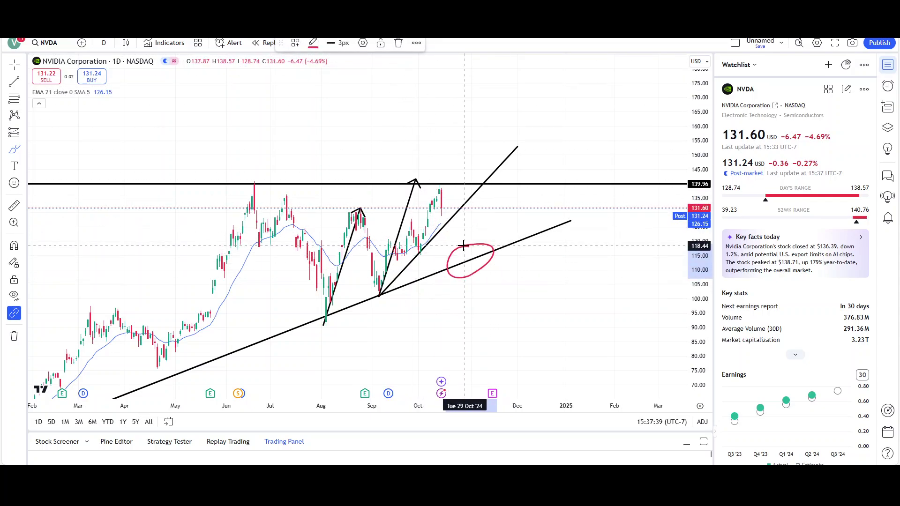
click(398, 45)
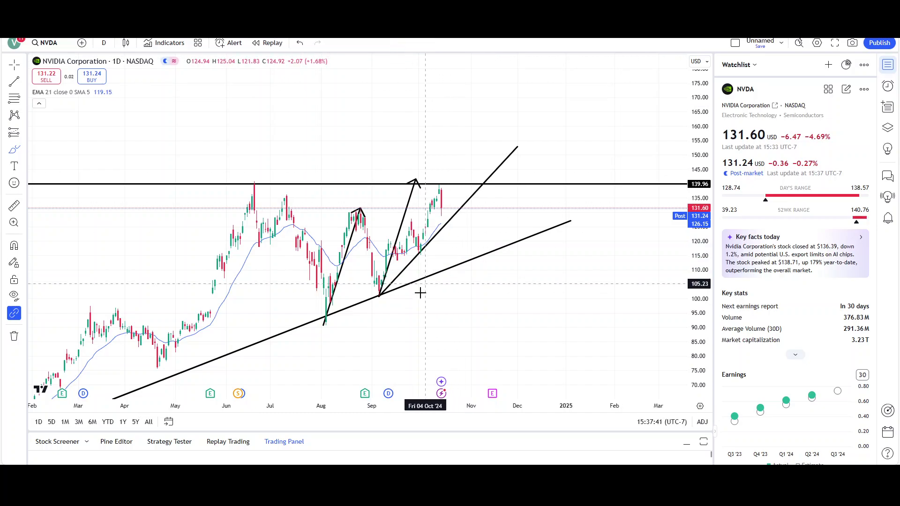
mouse_move(392, 336)
mouse_down()
mouse_move(593, 221)
mouse_move(654, 290)
mouse_up()
click(398, 42)
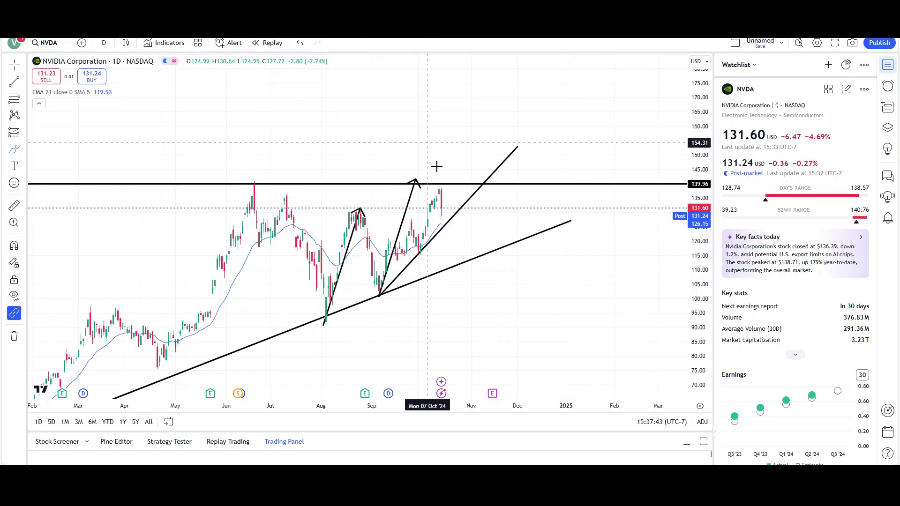
drag(436, 170, 429, 196)
click(402, 46)
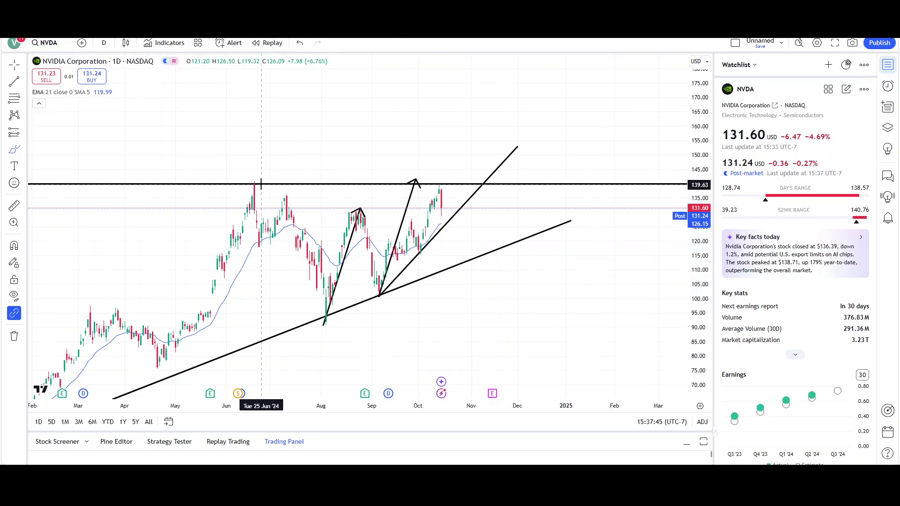
mouse_move(261, 179)
mouse_down()
mouse_move(221, 185)
mouse_move(256, 176)
mouse_up()
click(401, 46)
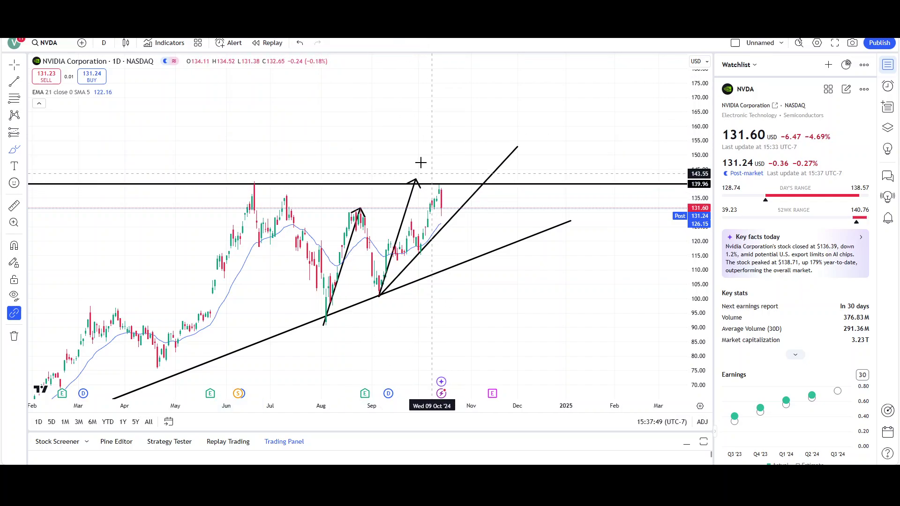
drag(441, 181, 438, 205)
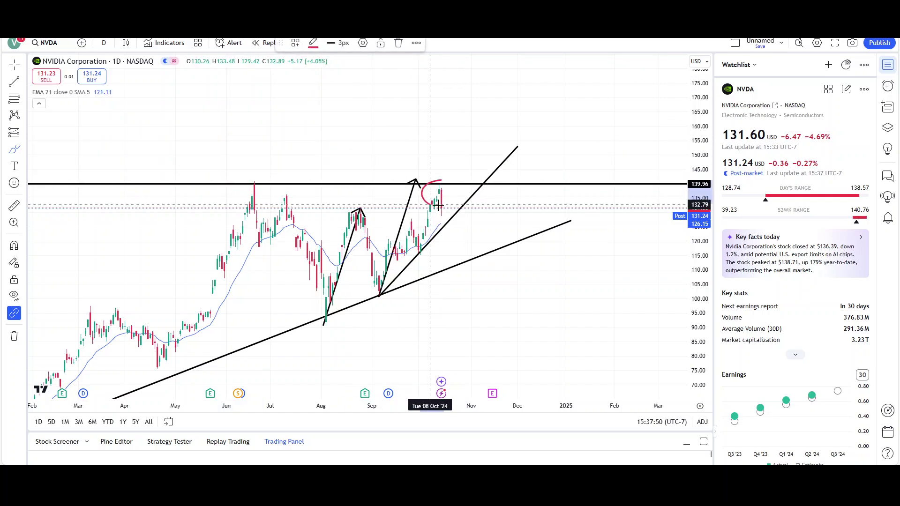
click(400, 45)
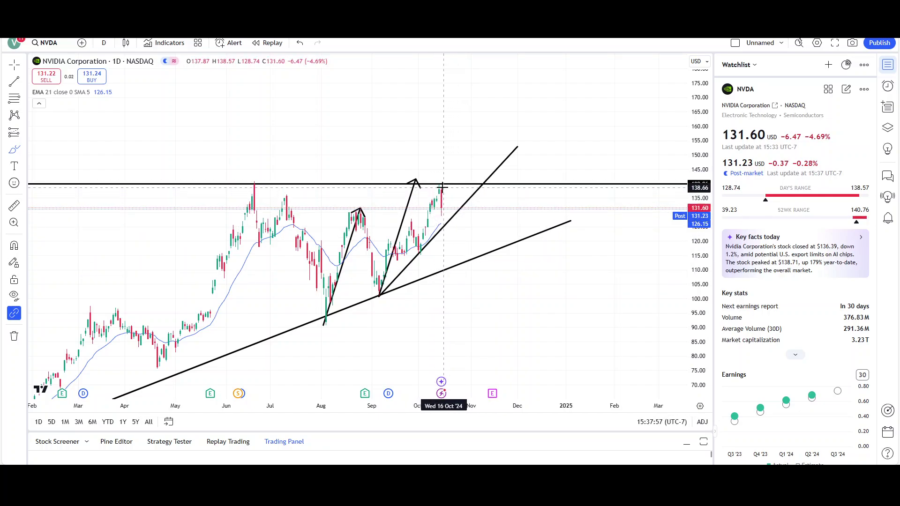
mouse_move(442, 189)
mouse_down()
mouse_move(512, 118)
mouse_move(513, 145)
mouse_up()
click(399, 45)
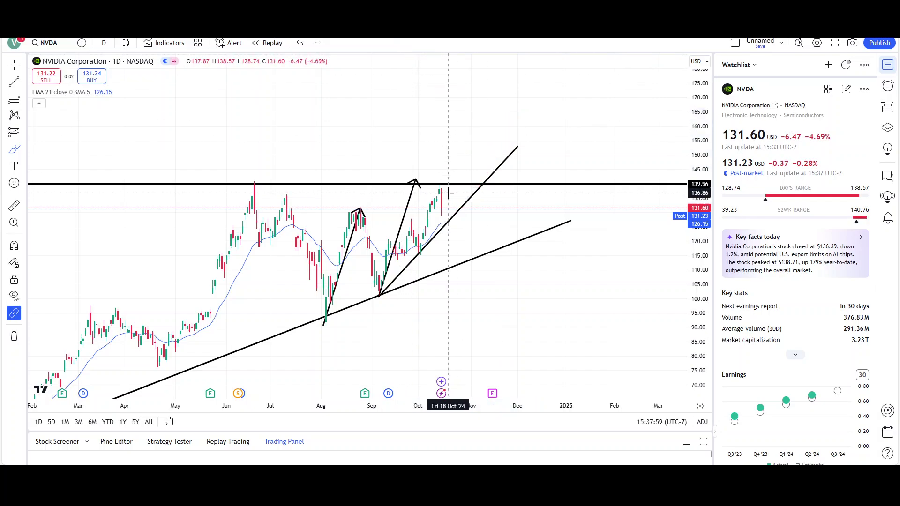
mouse_move(439, 187)
mouse_down()
mouse_move(469, 258)
mouse_move(547, 128)
mouse_move(562, 159)
mouse_up()
click(399, 44)
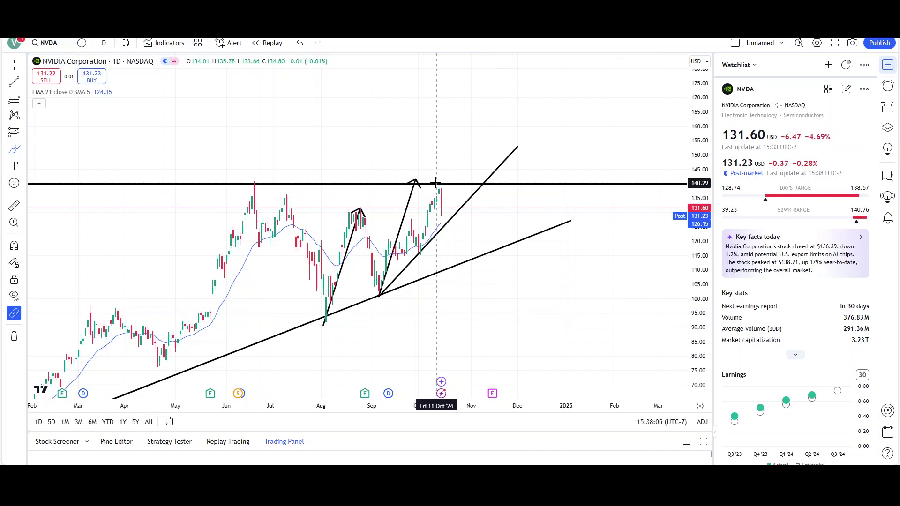
mouse_move(439, 184)
mouse_down()
mouse_move(593, 125)
mouse_move(581, 158)
mouse_up()
click(400, 44)
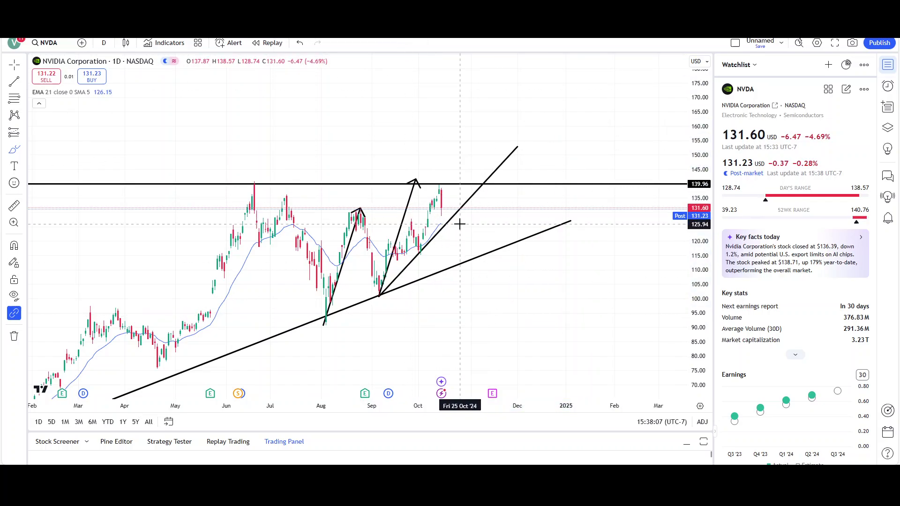
Return to the cursor and switch the chart interval to 1 week.
click(16, 67)
drag(288, 110, 275, 80)
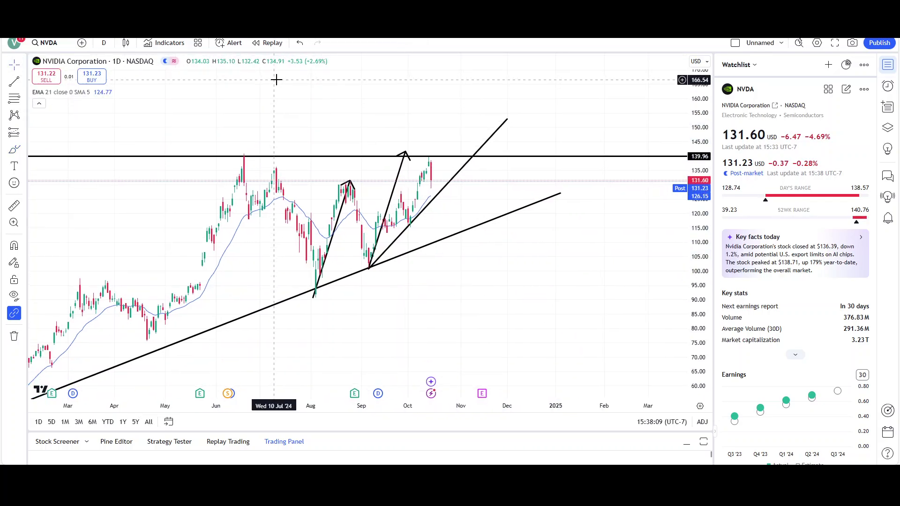
scroll(365, 141, down, 8)
drag(592, 298, 542, 287)
scroll(534, 284, up, 3)
click(103, 43)
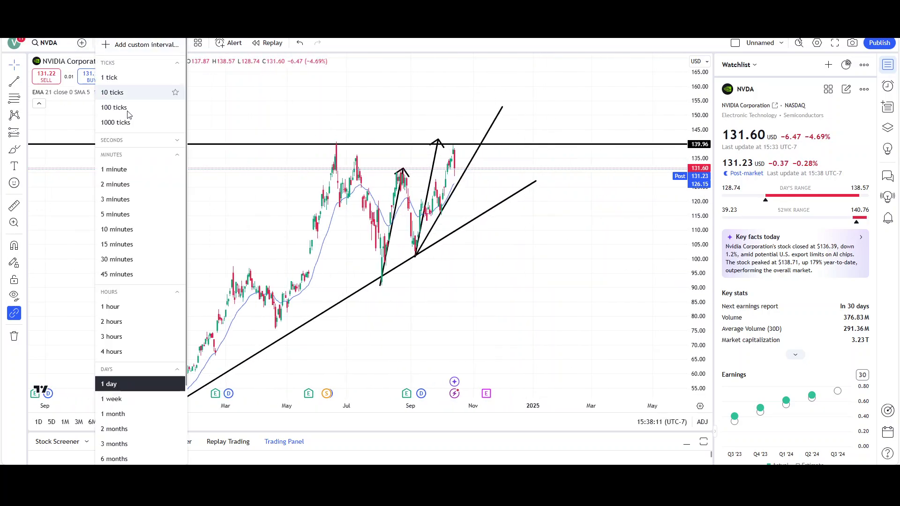
click(113, 396)
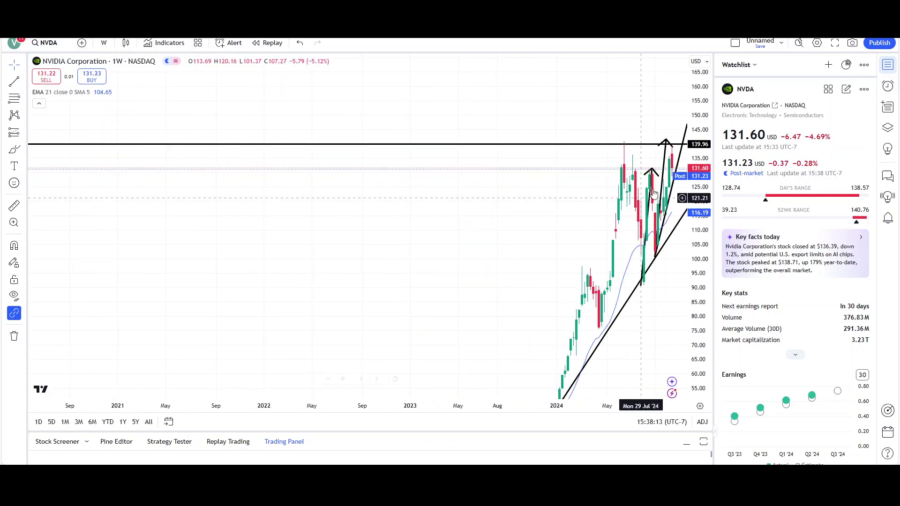
Zoom out and pan the weekly chart to show roughly 2020 to 2025.
drag(638, 267, 538, 275)
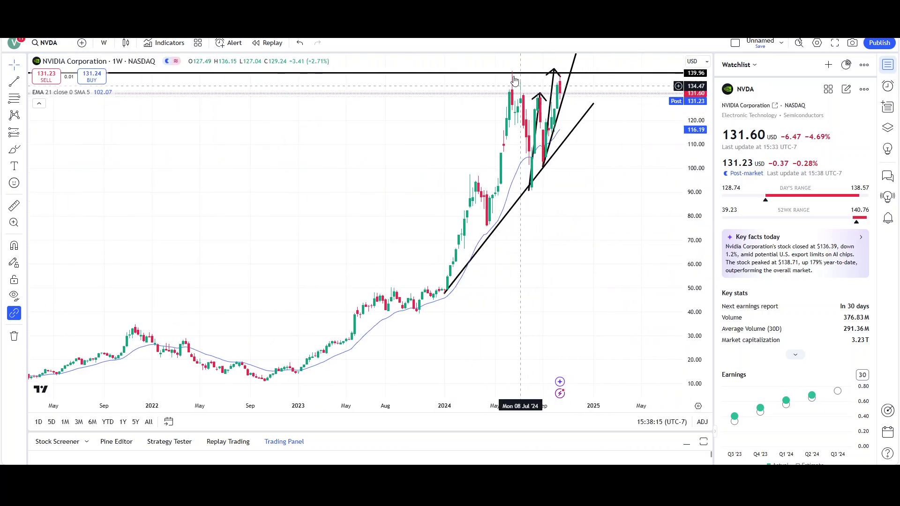
scroll(491, 229, down, 10)
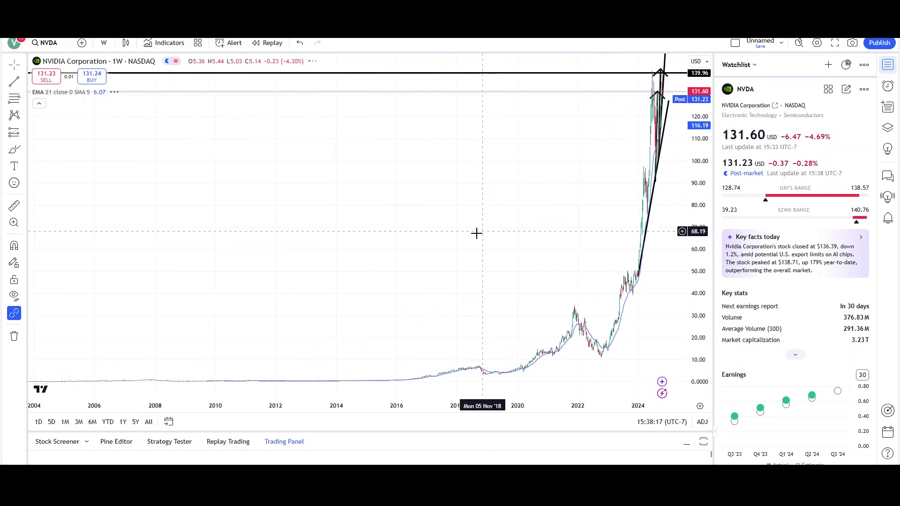
scroll(443, 229, up, 10)
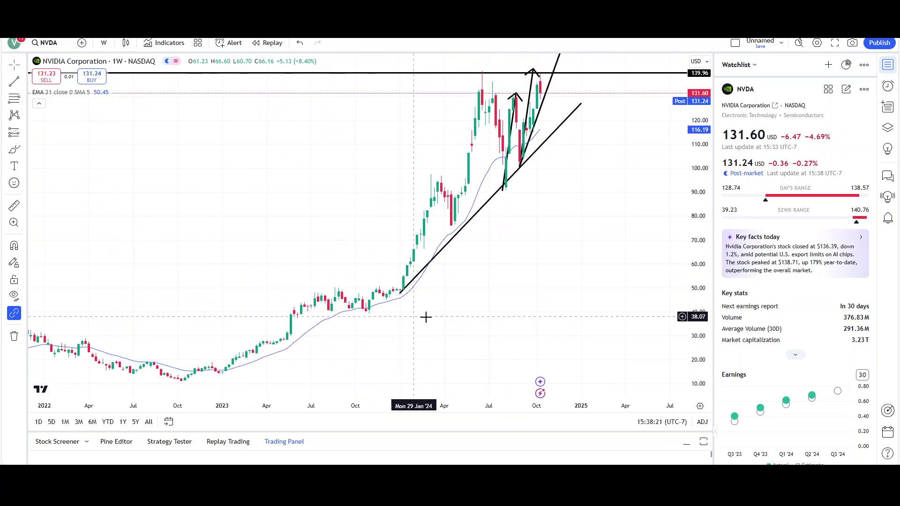
scroll(426, 317, down, 5)
drag(702, 171, 702, 229)
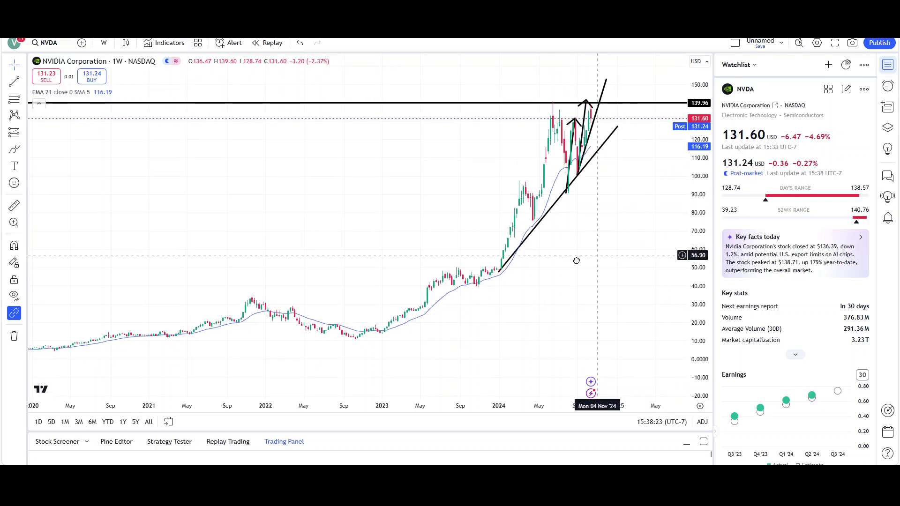
drag(578, 258, 498, 272)
Switch the price scale to logarithmic and pan to show space out to 2026.
click(699, 407)
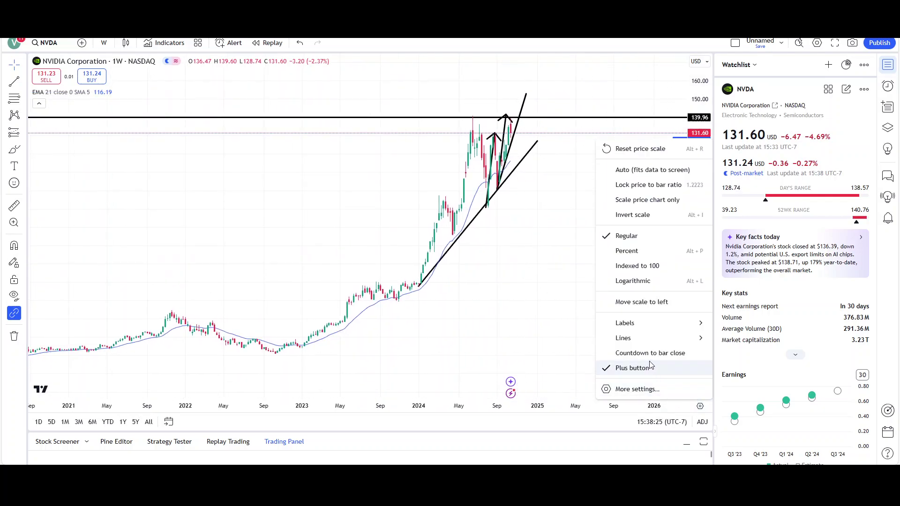
click(634, 280)
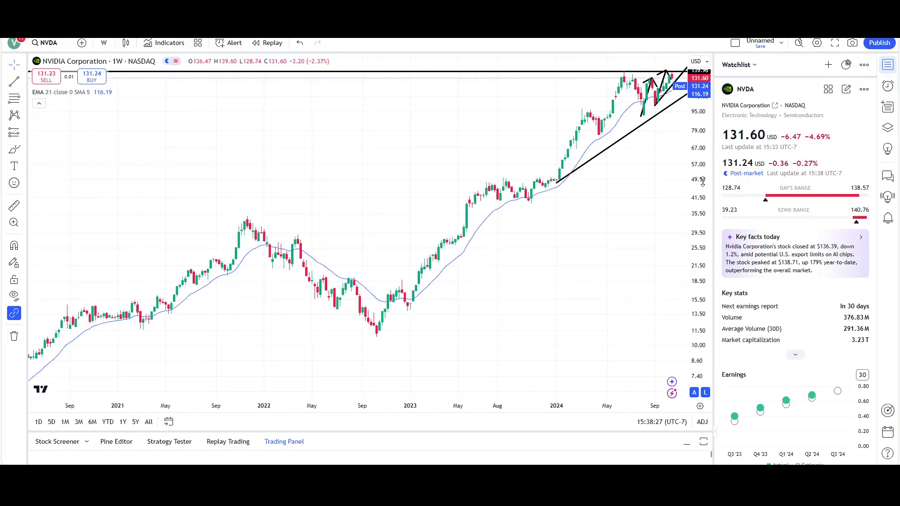
scroll(633, 235, down, 5)
drag(686, 223, 564, 222)
Draw a trial long arrow rising from the late-2022 low.
click(19, 156)
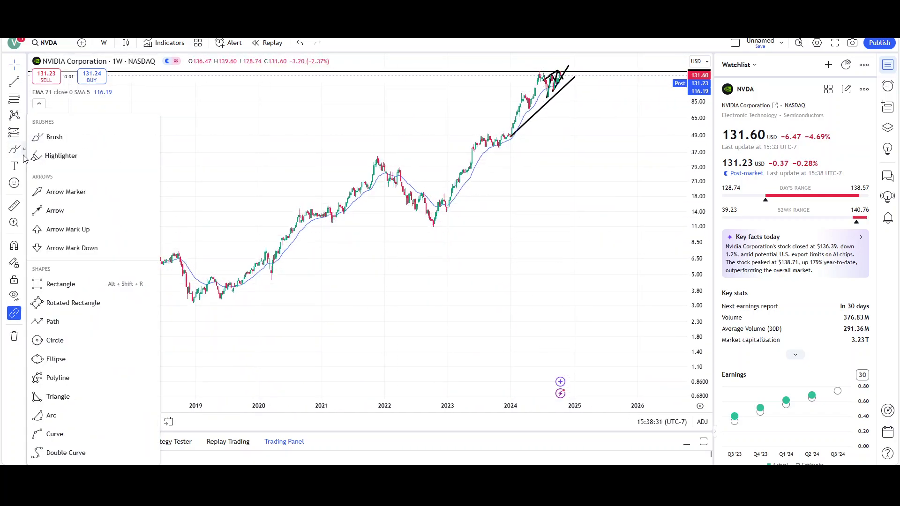
click(59, 211)
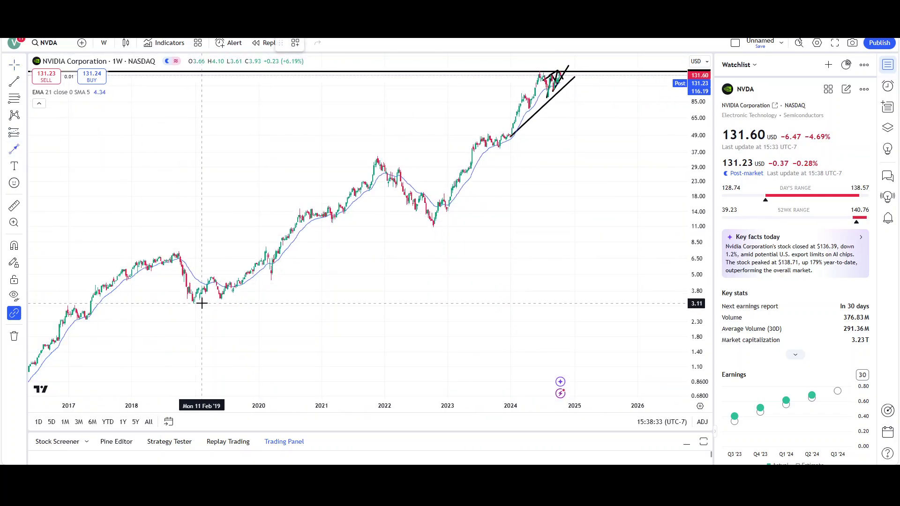
mouse_move(202, 304)
mouse_down()
mouse_move(364, 167)
mouse_move(584, 164)
mouse_move(534, 110)
mouse_up()
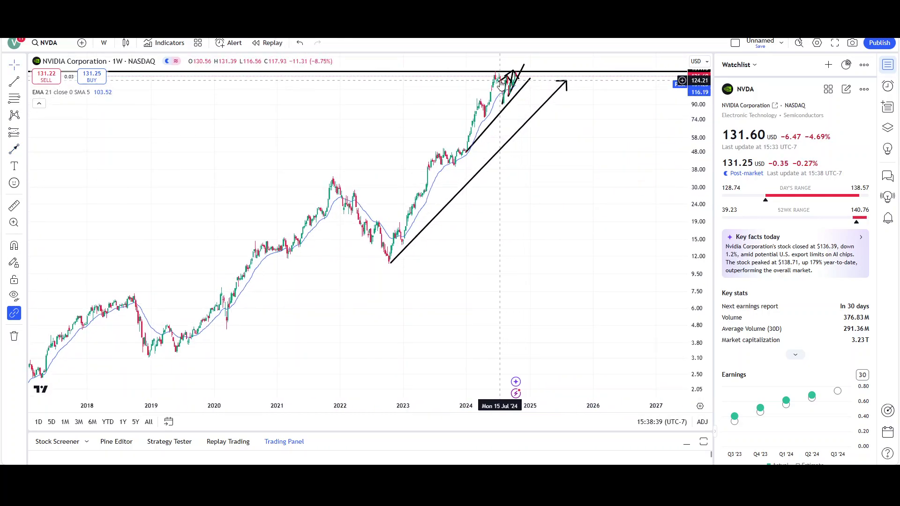
scroll(542, 205, down, 2)
scroll(537, 166, up, 2)
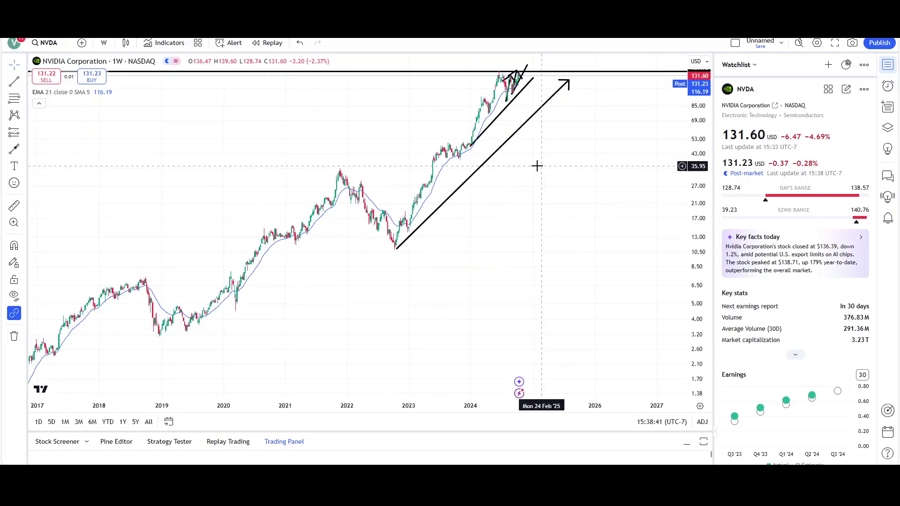
mouse_move(496, 156)
mouse_down()
mouse_move(255, 242)
mouse_move(445, 161)
mouse_move(493, 154)
mouse_up()
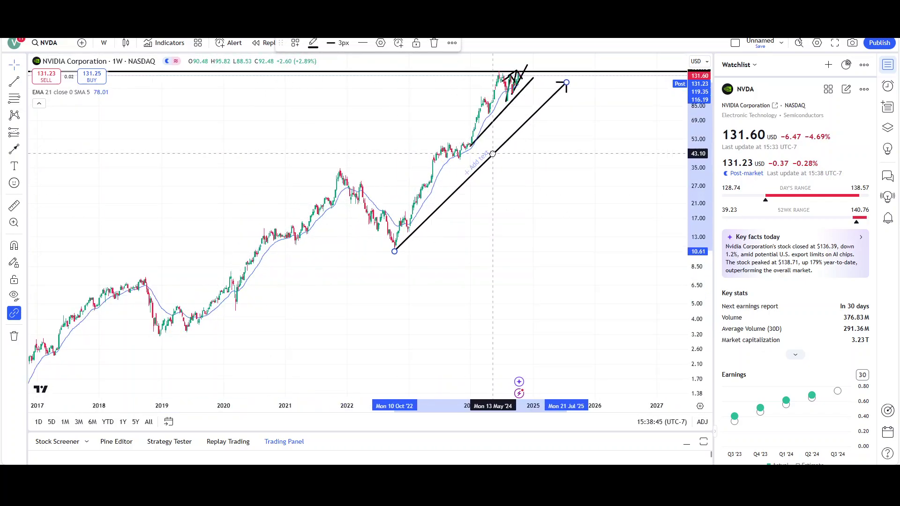
click(516, 156)
Move the long arrow to span 2019–2021, delete it, and rescale the view.
scroll(601, 173, down, 5)
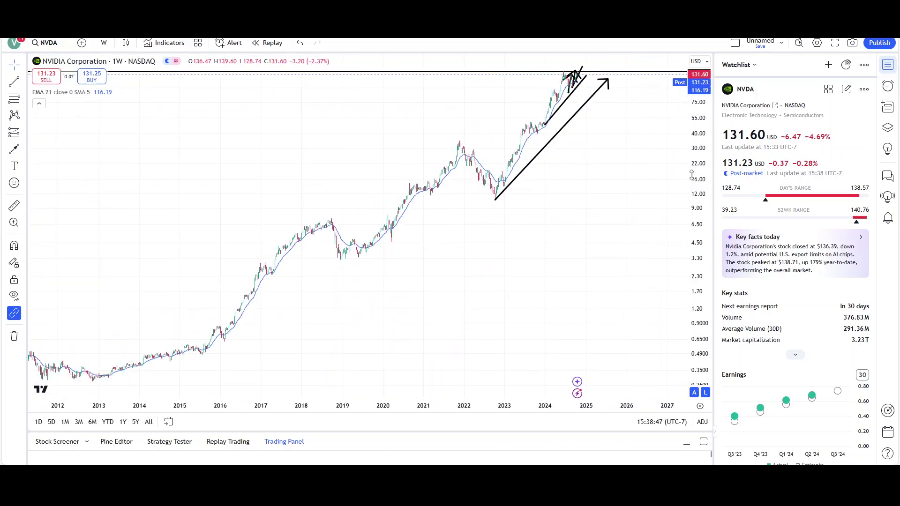
scroll(581, 185, down, 2)
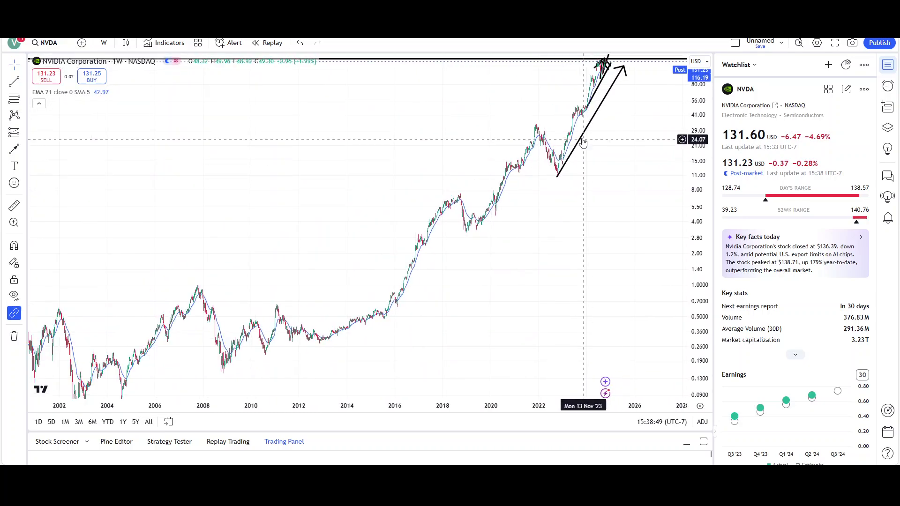
drag(569, 136, 493, 172)
scroll(492, 185, up, 4)
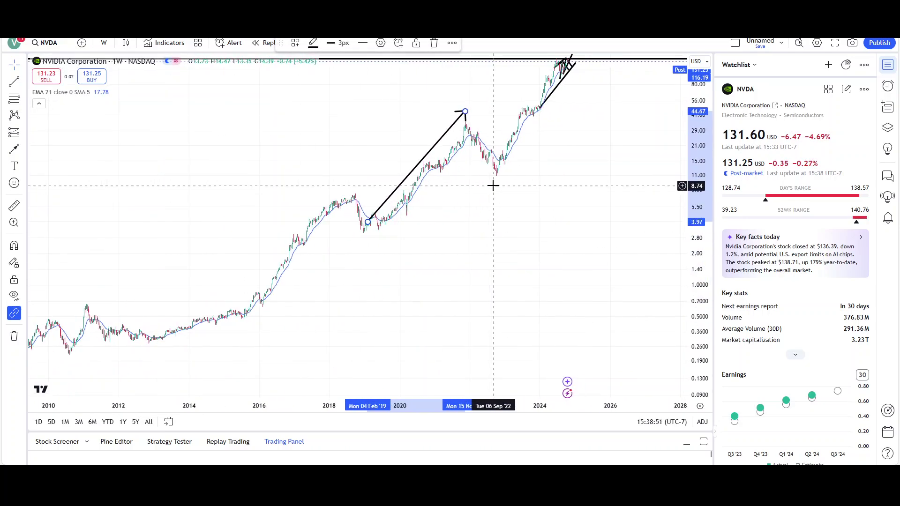
click(437, 44)
scroll(511, 164, down, 2)
scroll(535, 227, down, 1)
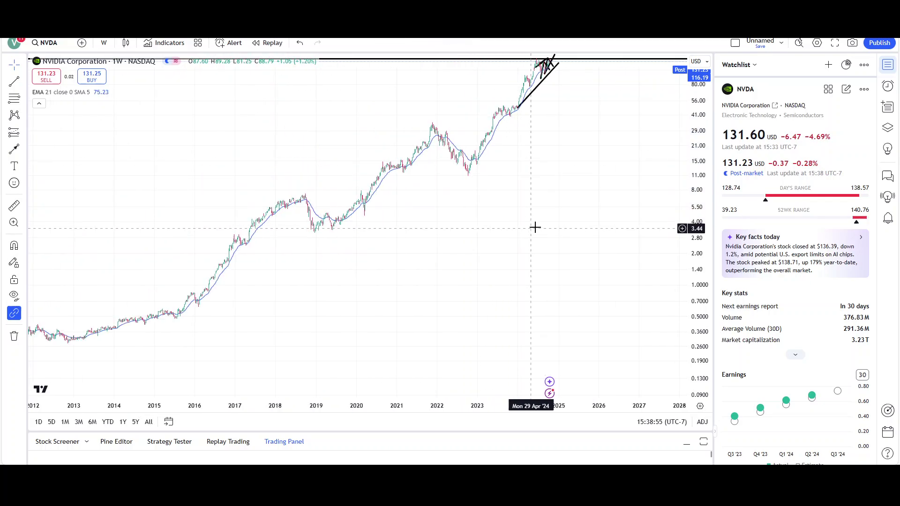
drag(692, 229, 688, 110)
scroll(610, 150, up, 4)
drag(540, 177, 561, 319)
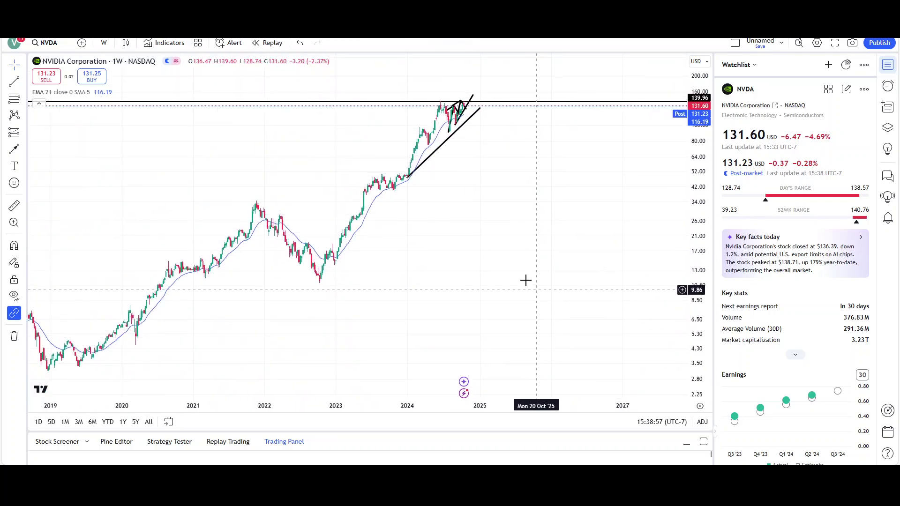
Return to 1-day candles with a regular linear price scale, auto-fitted and panned to recent months.
click(104, 43)
click(131, 378)
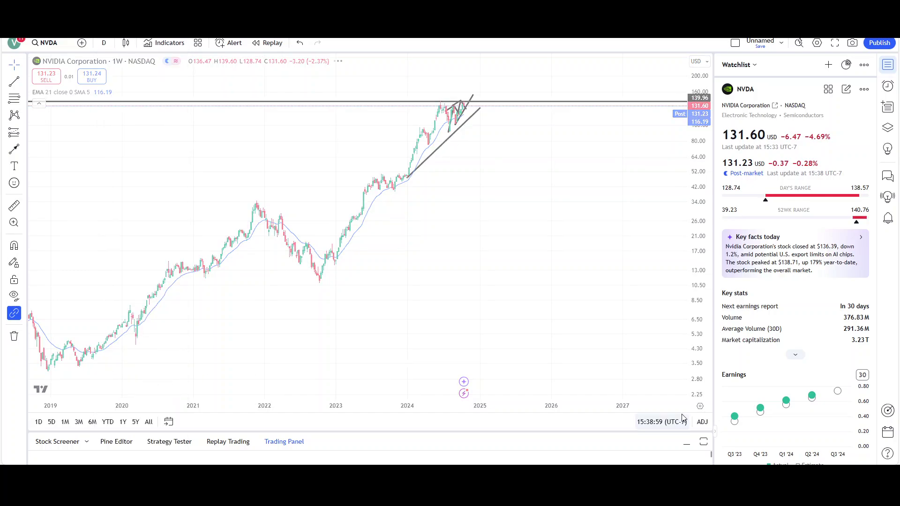
right_click(699, 146)
click(640, 236)
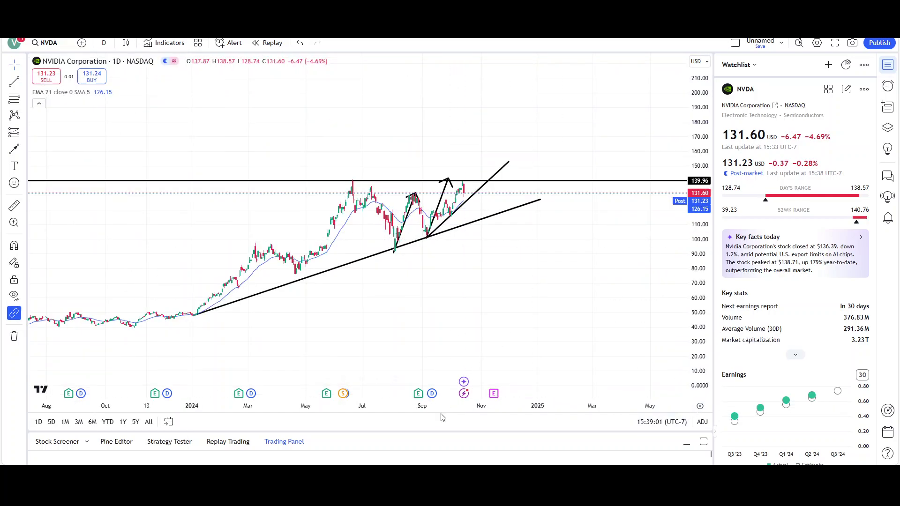
scroll(444, 412, up, 3)
double_click(696, 171)
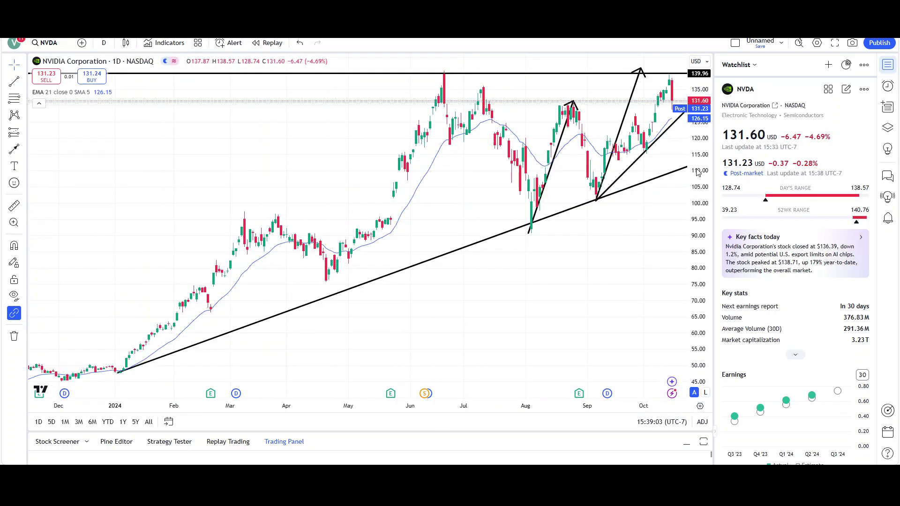
drag(598, 253, 414, 270)
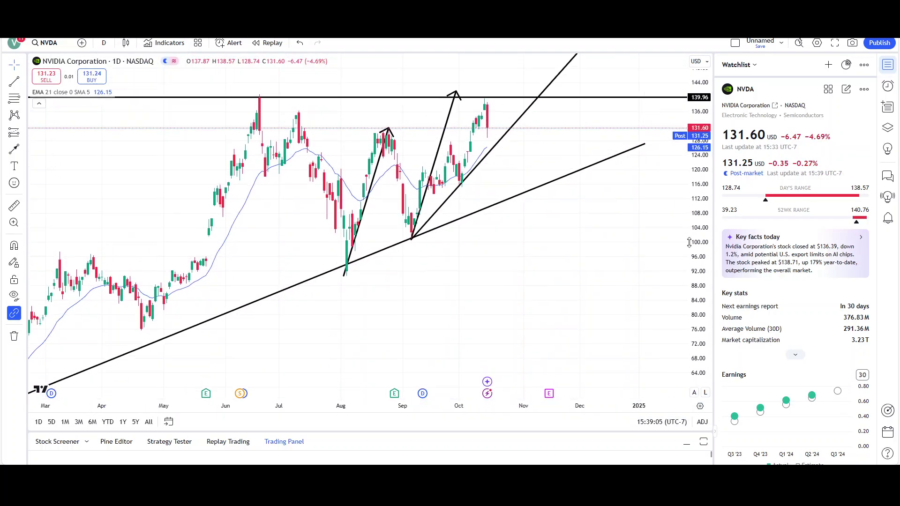